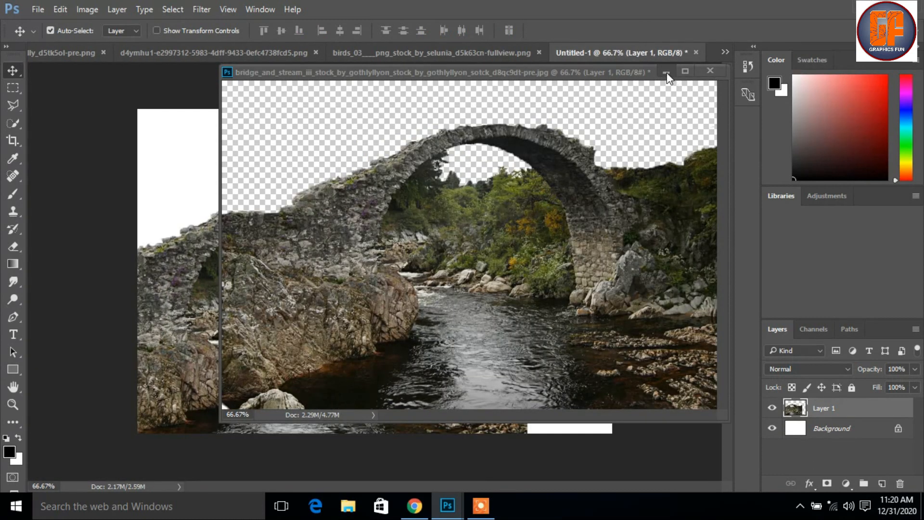
Scale the bridge layer to about 98% width and 91% height, positioning it across the lower part of the canvas
{"action": "left_click", "coordinate": [666, 72]}
{"action": "left_click_drag", "start_coordinate": [417, 328], "coordinate": [522, 331]}
{"action": "key", "text": "ctrl+t"}
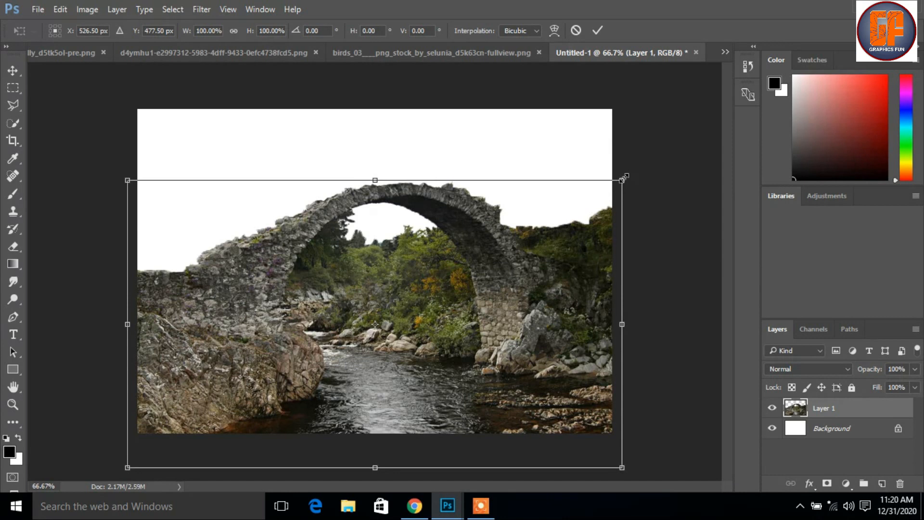
{"action": "left_click_drag", "start_coordinate": [621, 180], "coordinate": [599, 194]}
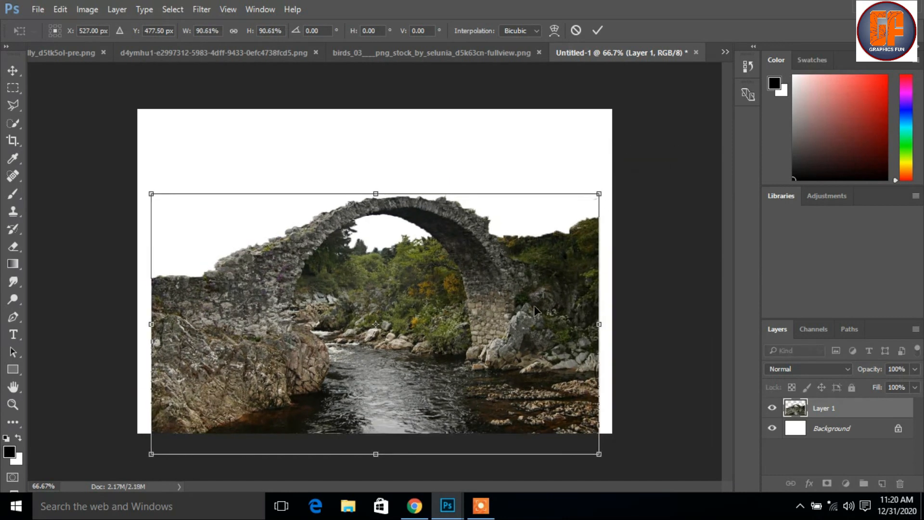
{"action": "left_click_drag", "start_coordinate": [496, 317], "coordinate": [483, 328]}
{"action": "left_click_drag", "start_coordinate": [585, 347], "coordinate": [608, 348]}
{"action": "left_click_drag", "start_coordinate": [524, 342], "coordinate": [513, 343]}
{"action": "left_click_drag", "start_coordinate": [598, 347], "coordinate": [611, 348]}
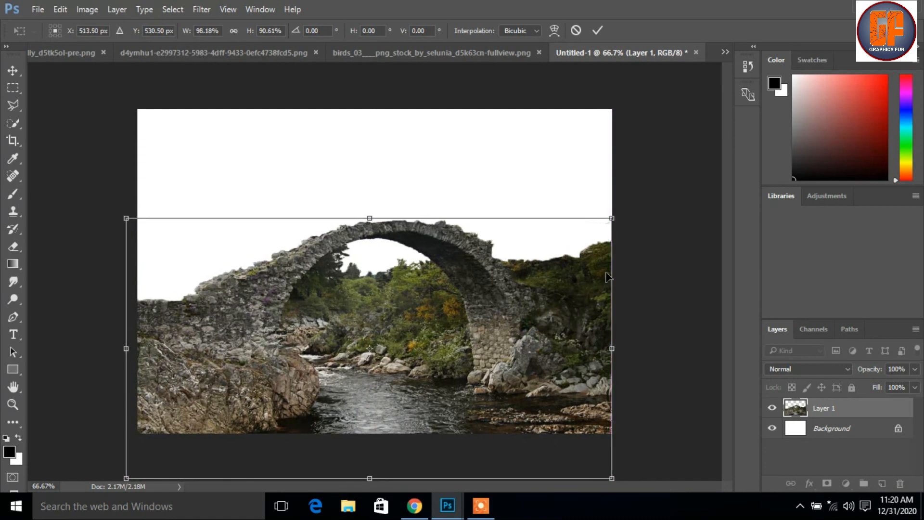
{"action": "left_click", "coordinate": [597, 31]}
{"action": "mouse_move", "coordinate": [431, 375]}
{"action": "left_mouse_down"}
{"action": "mouse_move", "coordinate": [431, 350]}
{"action": "mouse_move", "coordinate": [431, 371]}
{"action": "left_mouse_up"}
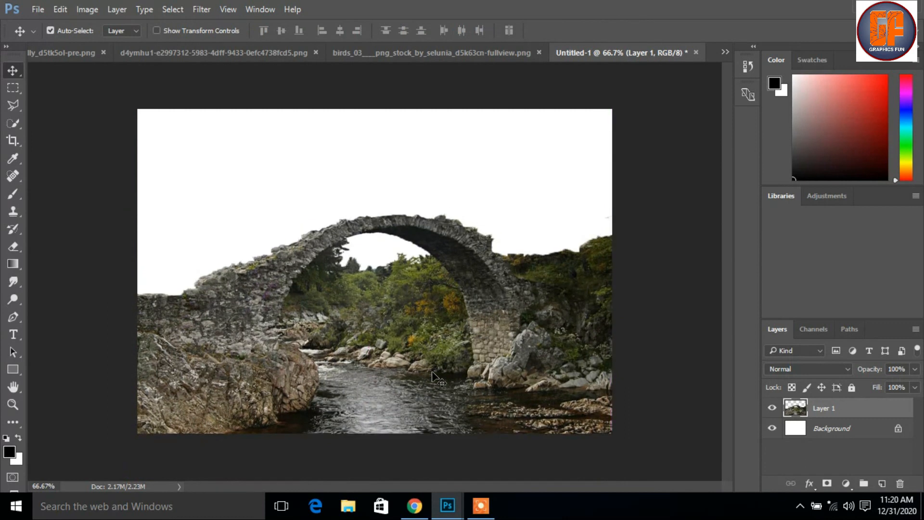
{"action": "key", "text": "ctrl+t"}
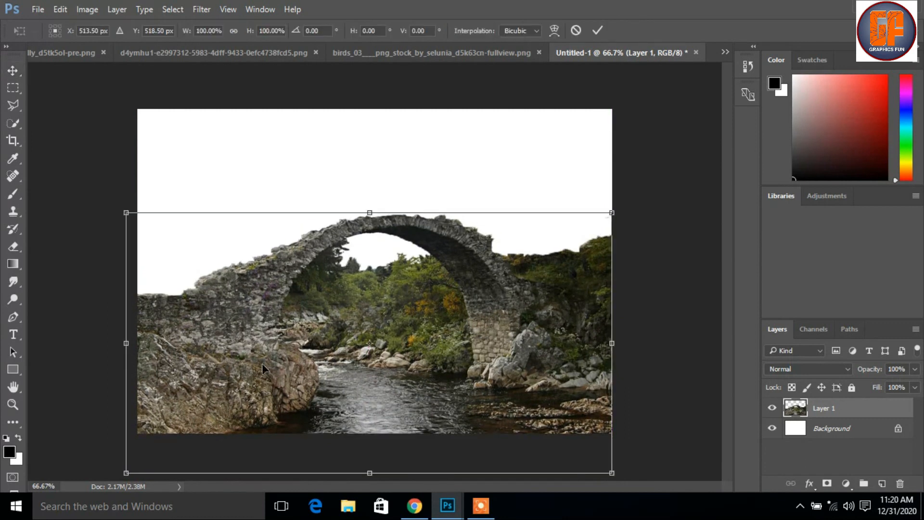
{"action": "left_click_drag", "start_coordinate": [127, 343], "coordinate": [126, 344]}
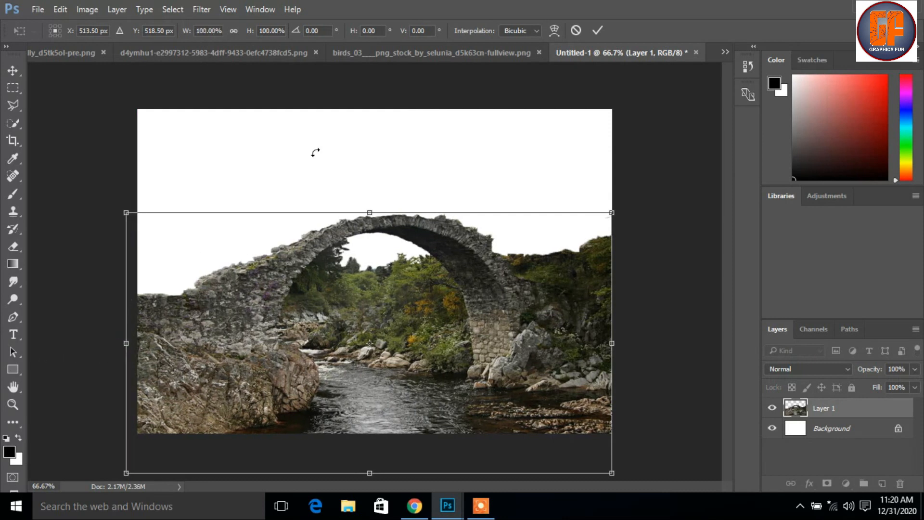
{"action": "left_click", "coordinate": [597, 31]}
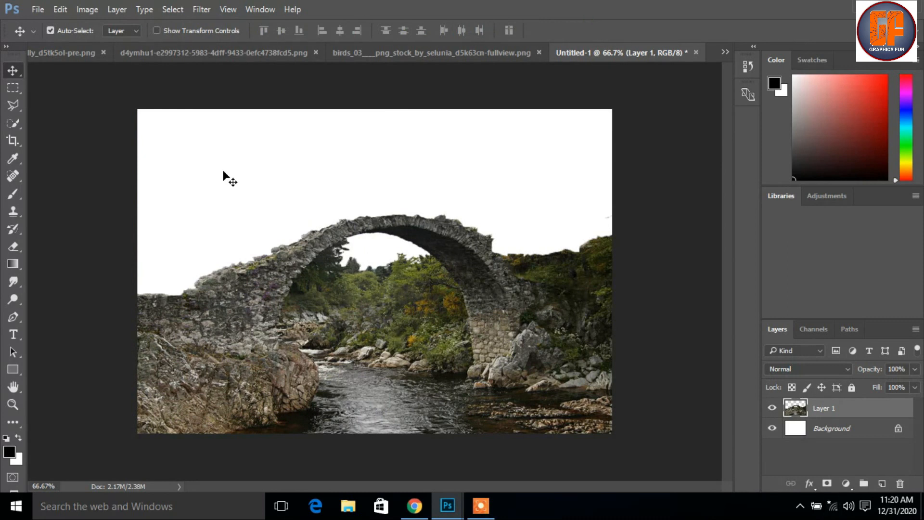
Copy the stormy sky image into the bridge composition and place its layer beneath the bridge layer
{"action": "left_click", "coordinate": [725, 51]}
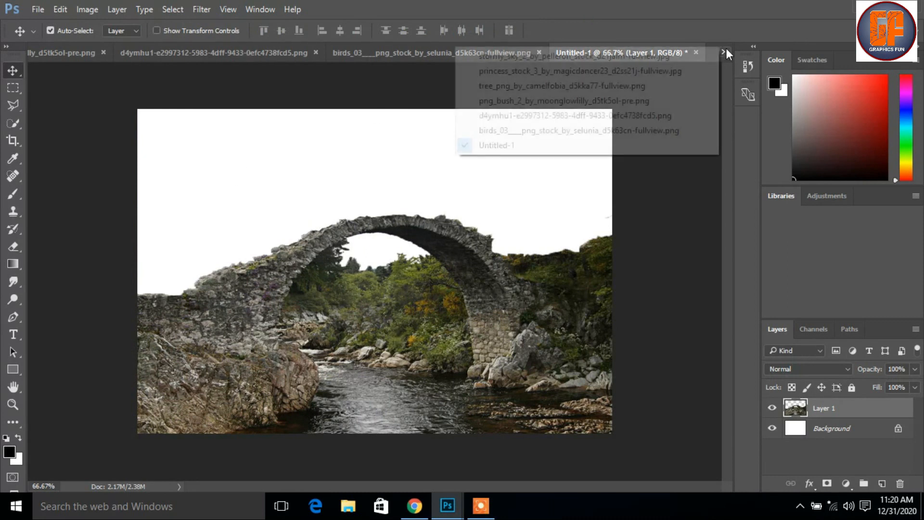
{"action": "left_click", "coordinate": [663, 56]}
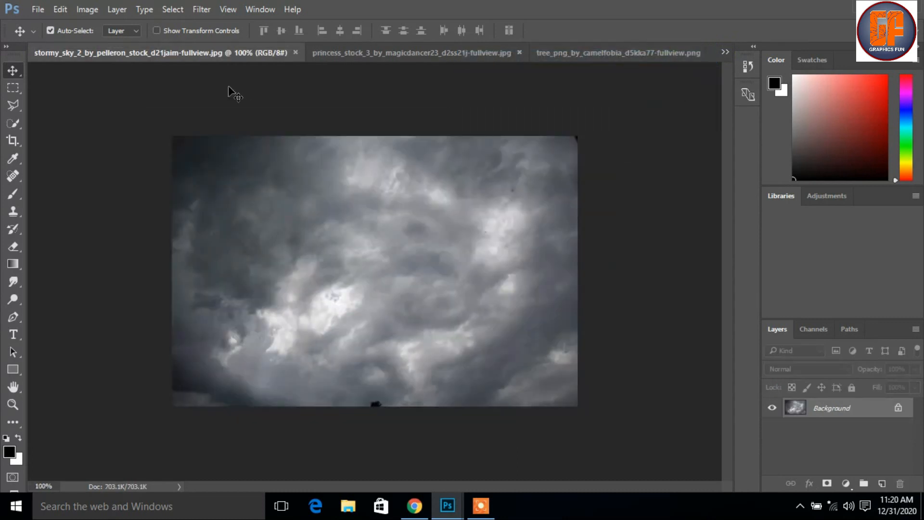
{"action": "left_click_drag", "start_coordinate": [220, 48], "coordinate": [428, 113]}
{"action": "left_click_drag", "start_coordinate": [473, 305], "coordinate": [227, 231]}
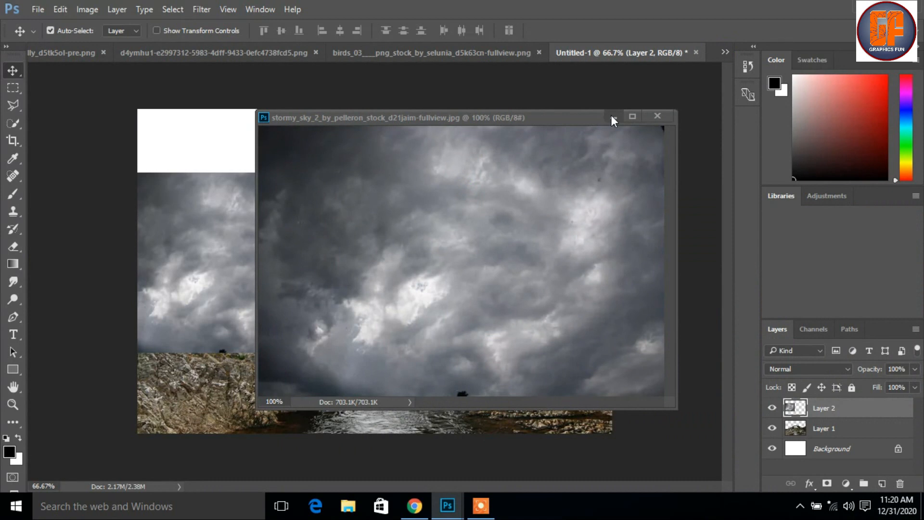
{"action": "left_click", "coordinate": [612, 117]}
{"action": "left_click_drag", "start_coordinate": [850, 409], "coordinate": [853, 436]}
Enlarge the stormy sky to about 184% width and 145% height, covering the whole area behind the bridge
{"action": "left_click_drag", "start_coordinate": [231, 226], "coordinate": [307, 181]}
{"action": "key", "text": "ctrl+t"}
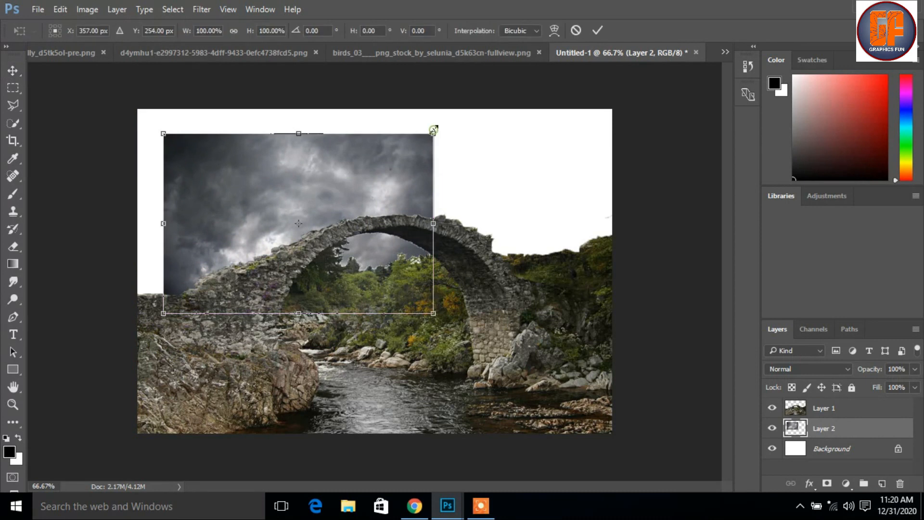
{"action": "left_click_drag", "start_coordinate": [445, 130], "coordinate": [548, 117]}
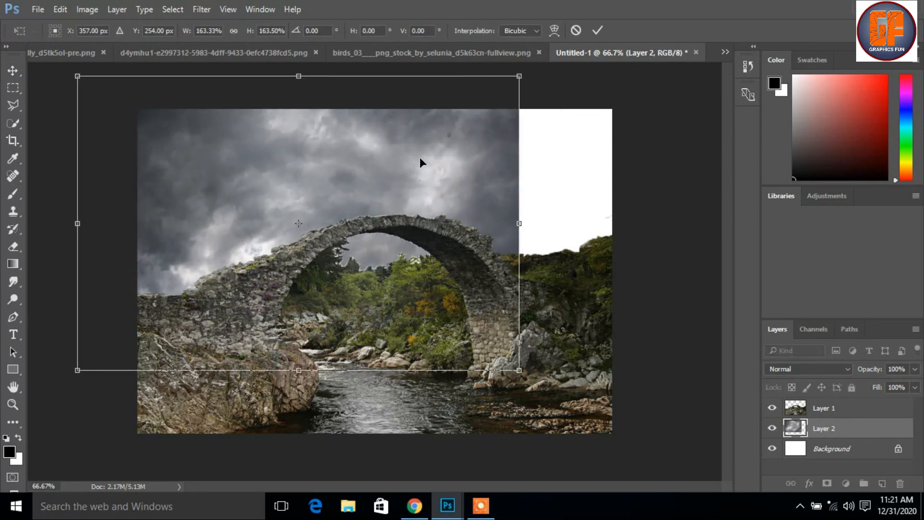
{"action": "left_click_drag", "start_coordinate": [420, 158], "coordinate": [524, 150]}
{"action": "left_click_drag", "start_coordinate": [180, 214], "coordinate": [110, 213]}
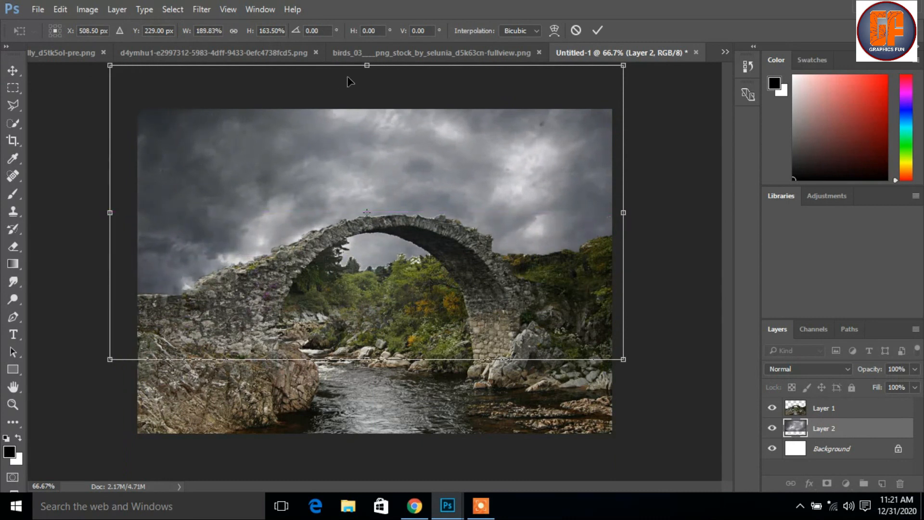
{"action": "left_click_drag", "start_coordinate": [369, 66], "coordinate": [374, 96]}
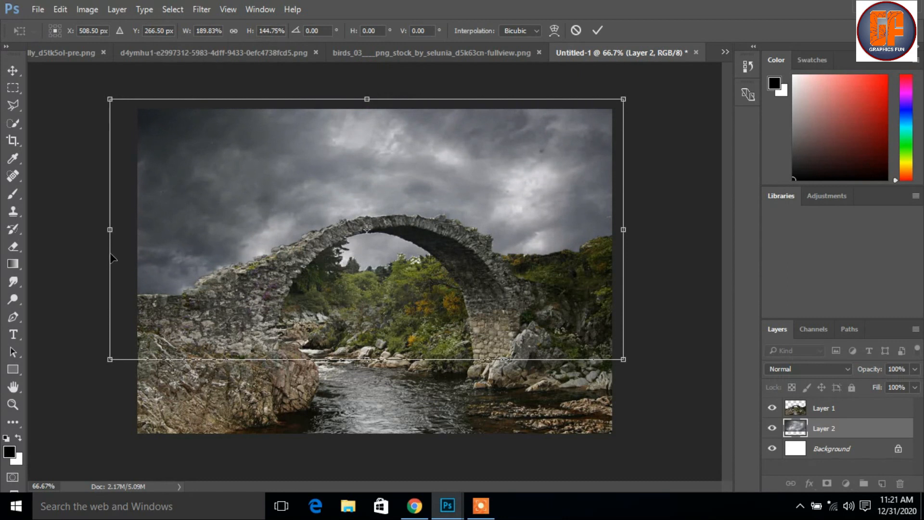
{"action": "left_click_drag", "start_coordinate": [112, 229], "coordinate": [126, 229]}
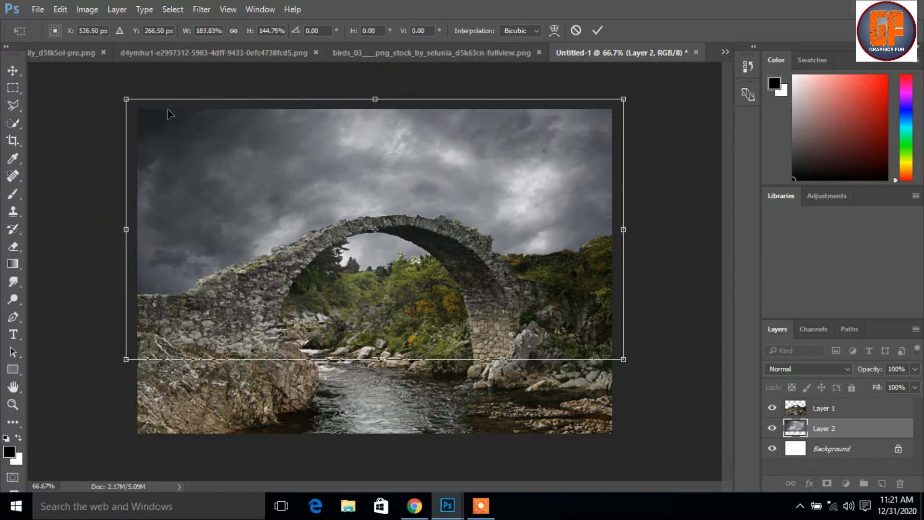
{"action": "left_click", "coordinate": [597, 29]}
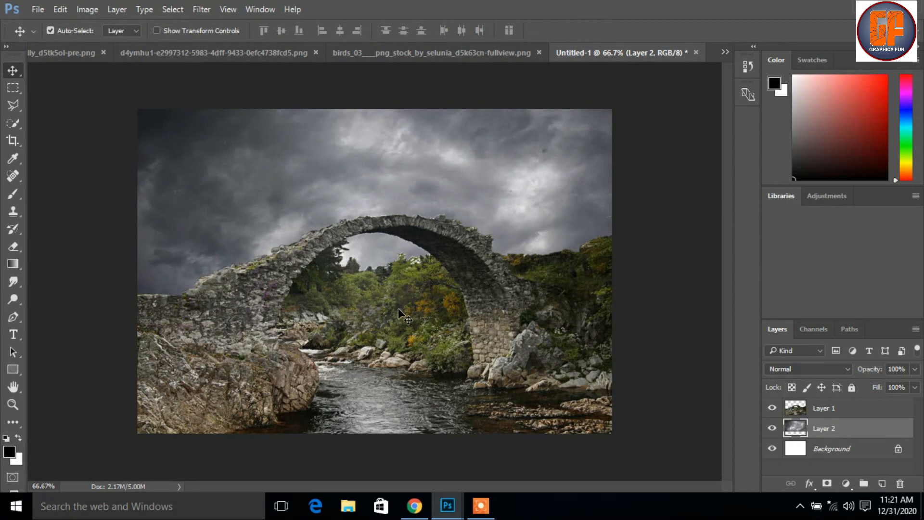
Copy the cut-out woman from the princess stock image into the composition and stack her layer above the bridge layer
{"action": "left_click", "coordinate": [725, 51]}
{"action": "left_click", "coordinate": [568, 55]}
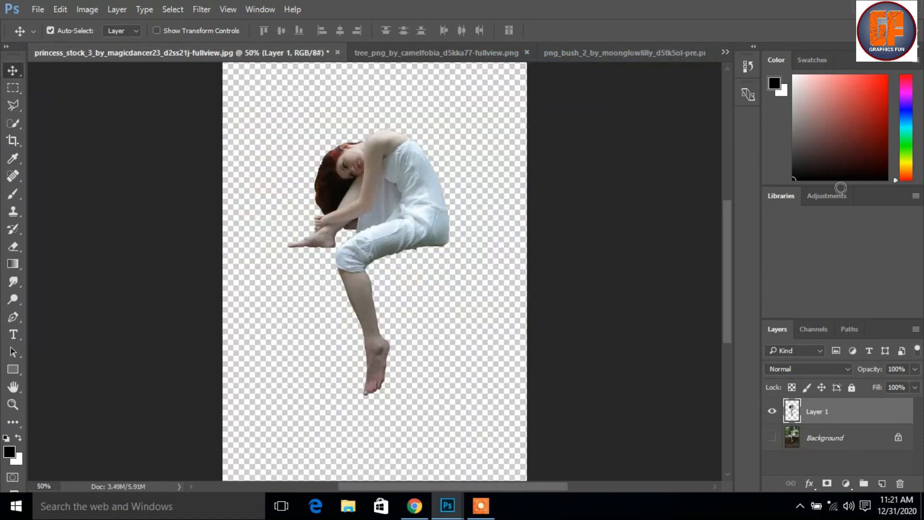
{"action": "left_click_drag", "start_coordinate": [267, 53], "coordinate": [524, 83]}
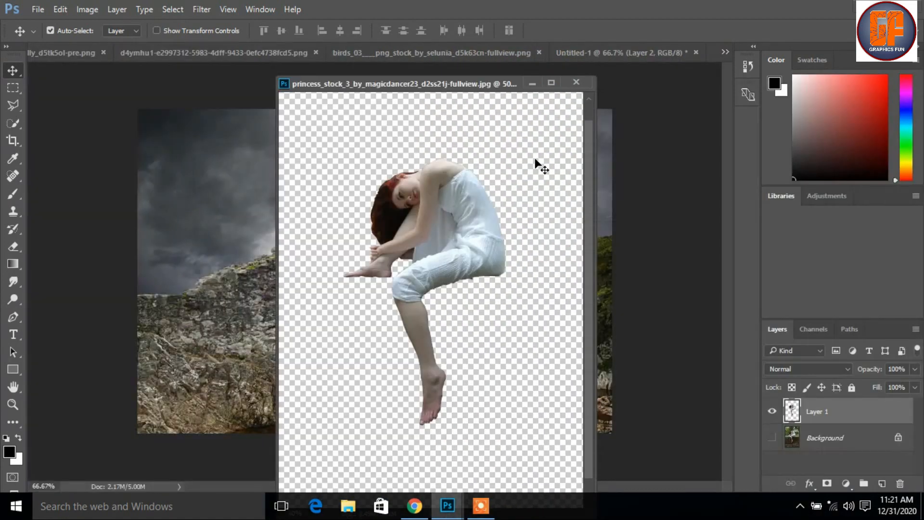
{"action": "left_click_drag", "start_coordinate": [418, 168], "coordinate": [240, 209]}
{"action": "left_click", "coordinate": [532, 83]}
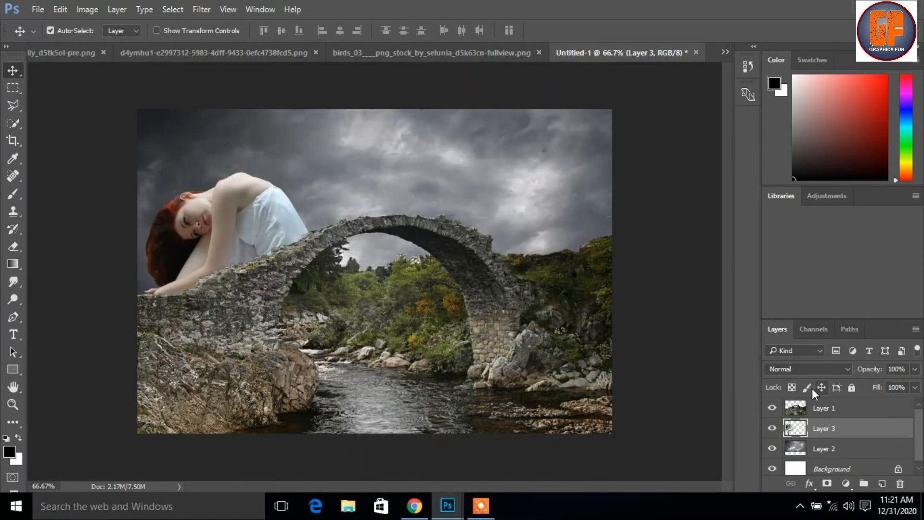
{"action": "left_click_drag", "start_coordinate": [821, 428], "coordinate": [855, 408]}
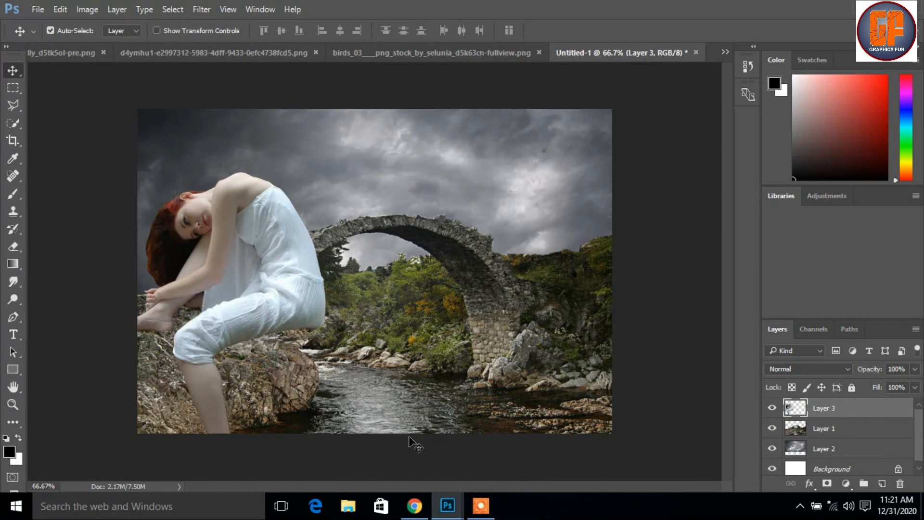
Shrink the seated woman to under a quarter of her size and place her on top of the bridge arch
{"action": "left_click_drag", "start_coordinate": [285, 269], "coordinate": [418, 210]}
{"action": "key", "text": "ctrl+t"}
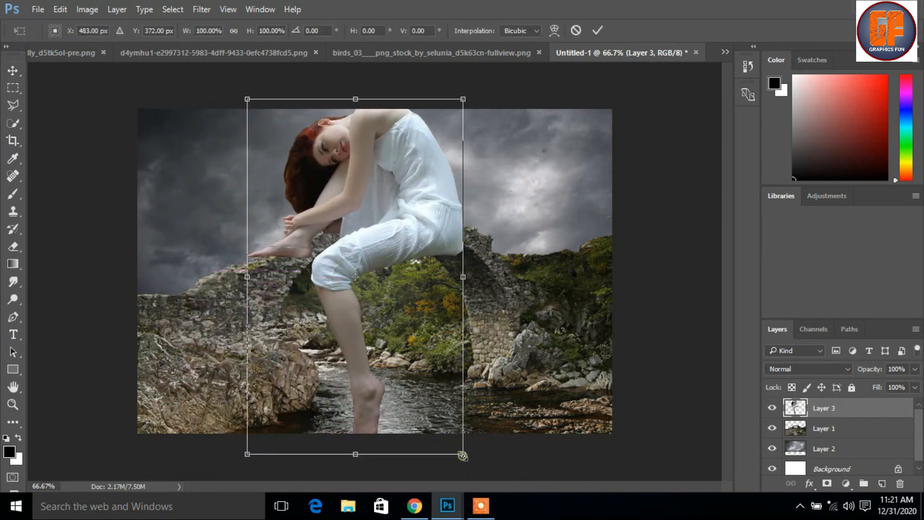
{"action": "left_click_drag", "start_coordinate": [463, 453], "coordinate": [409, 330]}
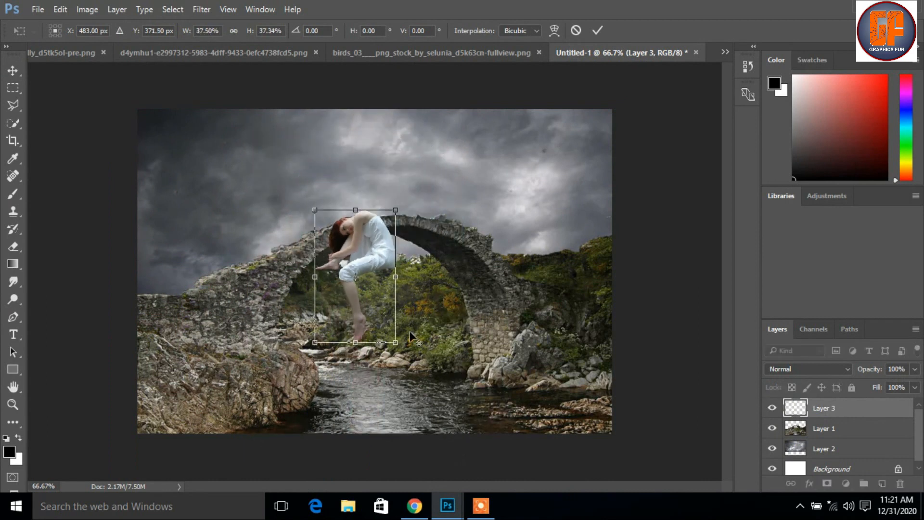
{"action": "left_click_drag", "start_coordinate": [375, 266], "coordinate": [413, 201]}
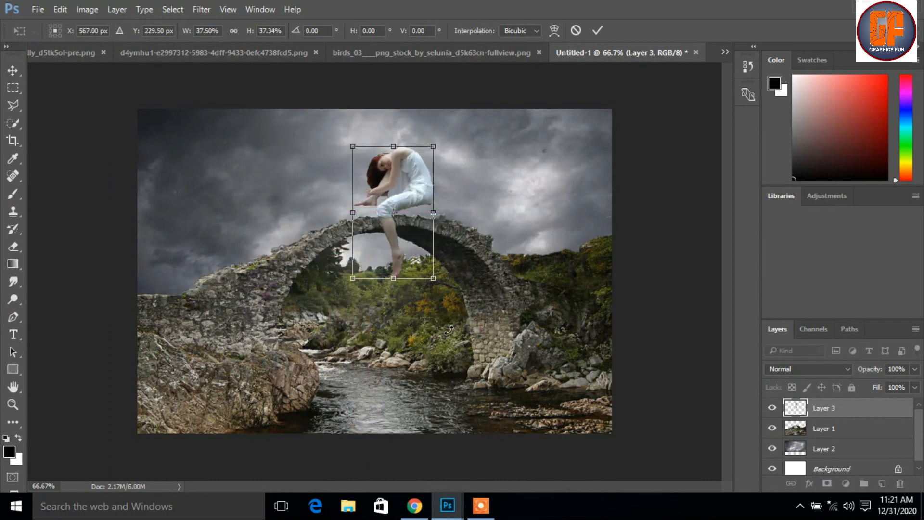
{"action": "left_click_drag", "start_coordinate": [433, 272], "coordinate": [416, 253]}
{"action": "mouse_move", "coordinate": [409, 192]}
{"action": "left_mouse_down"}
{"action": "mouse_move", "coordinate": [407, 183]}
{"action": "mouse_move", "coordinate": [412, 196]}
{"action": "left_mouse_up"}
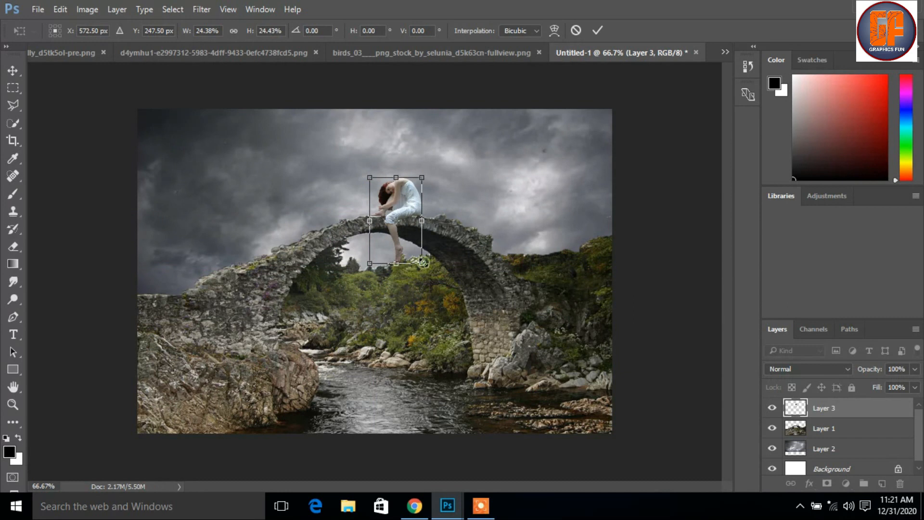
{"action": "left_click_drag", "start_coordinate": [424, 261], "coordinate": [421, 255]}
{"action": "left_click", "coordinate": [595, 32]}
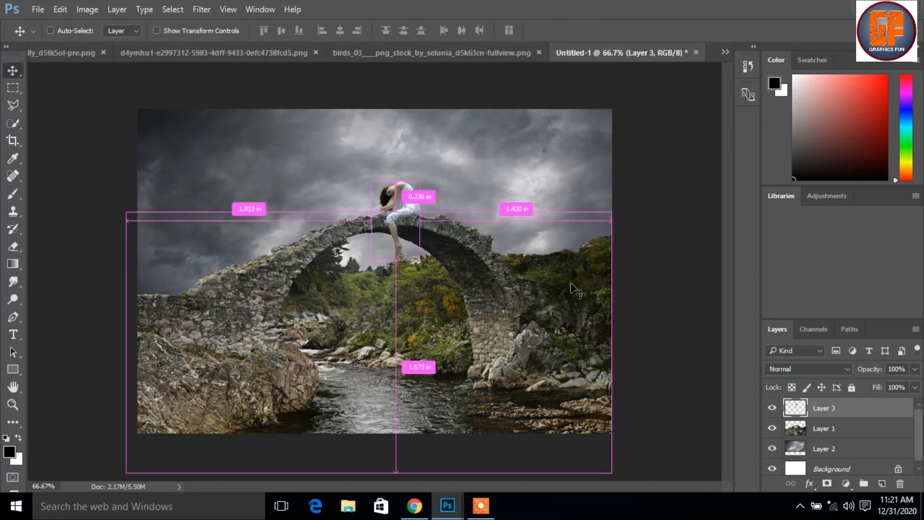
Fine-tune the woman's position slightly leftward and downward so she sits directly on the arch's stones
{"action": "key", "text": "ctrl+plus"}
{"action": "key", "text": "ctrl+plus"}
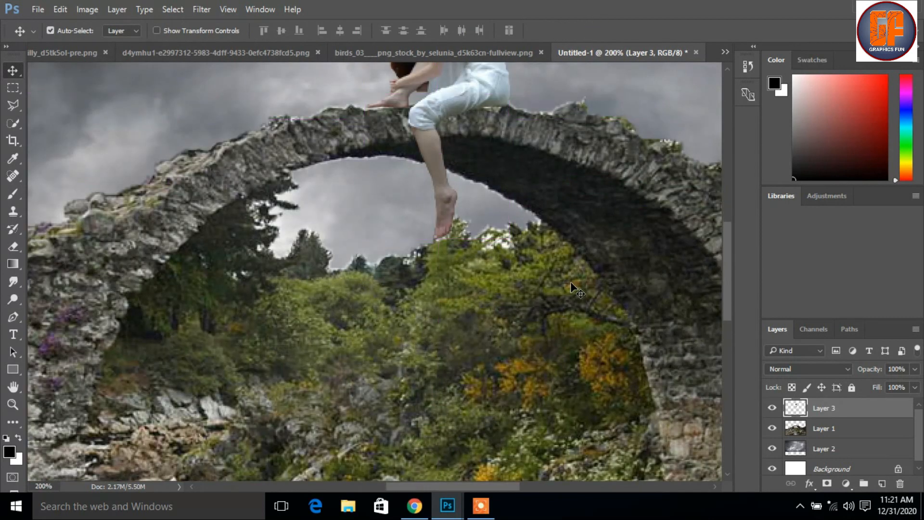
{"action": "left_click_drag", "start_coordinate": [507, 191], "coordinate": [468, 352]}
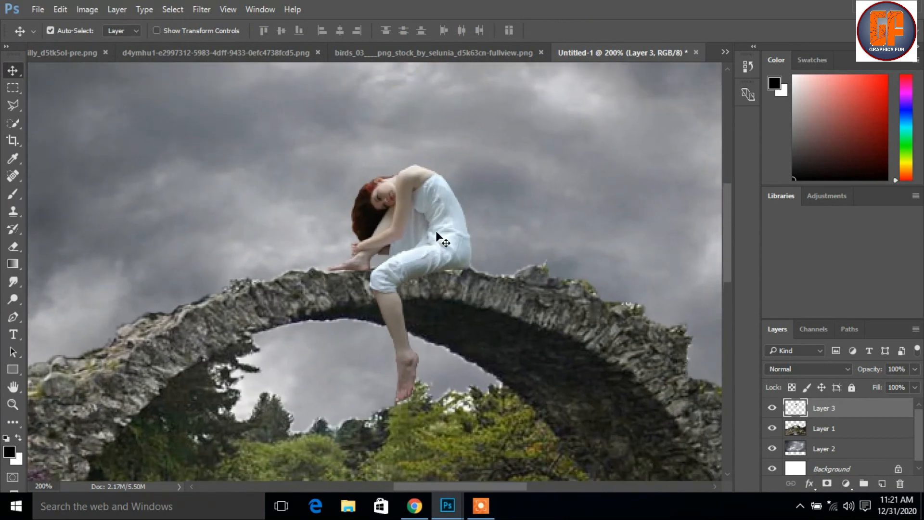
{"action": "left_click_drag", "start_coordinate": [447, 235], "coordinate": [438, 237]}
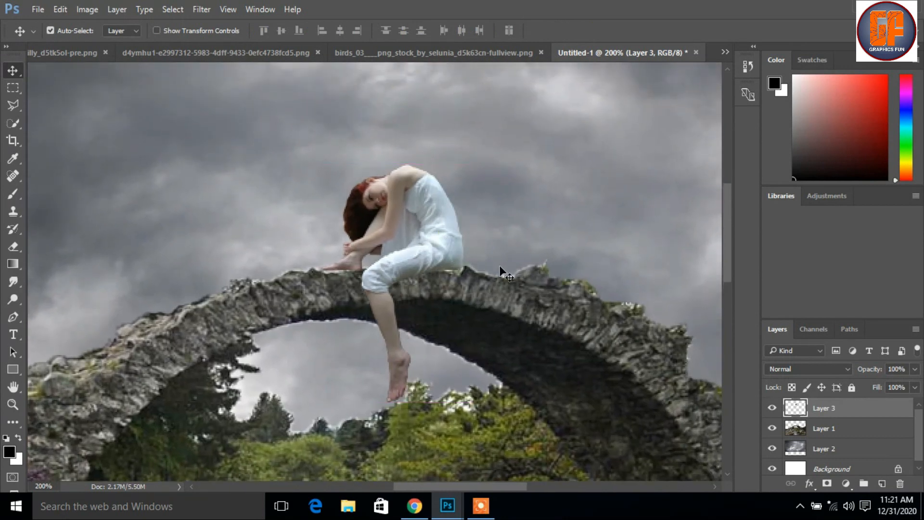
{"action": "key", "text": "Up"}
{"action": "key", "text": "Down"}
{"action": "key", "text": "Down"}
{"action": "key", "text": "Down"}
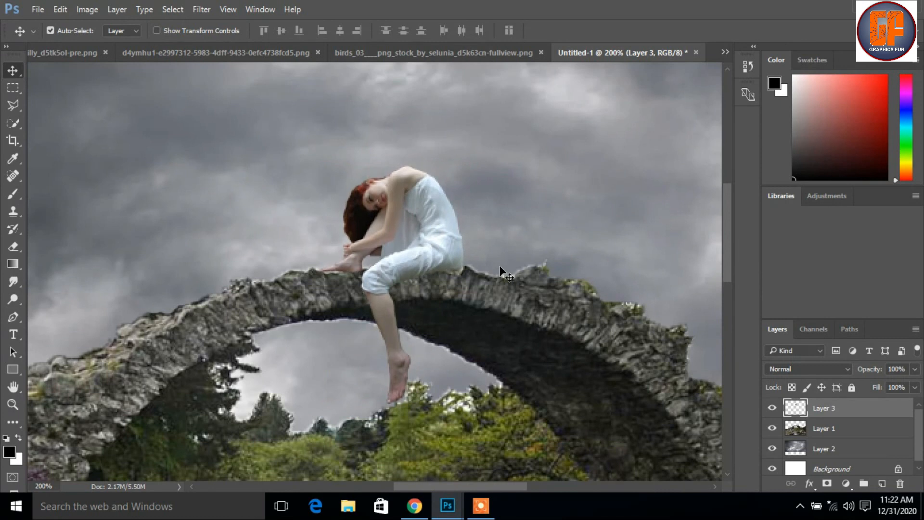
{"action": "key", "text": "ctrl+minus"}
{"action": "key", "text": "ctrl+minus"}
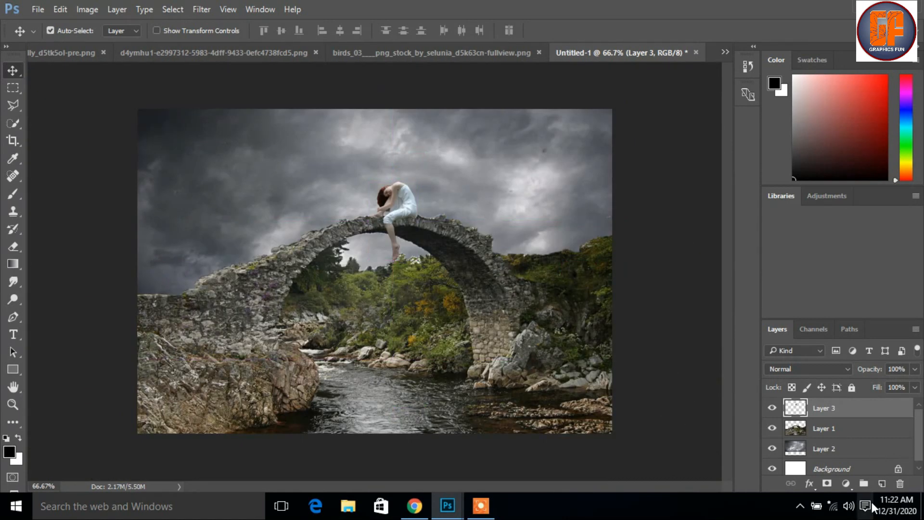
Add a Curves adjustment clipped to the woman's layer and lower its white point output to darken her highlights
{"action": "left_click", "coordinate": [844, 483]}
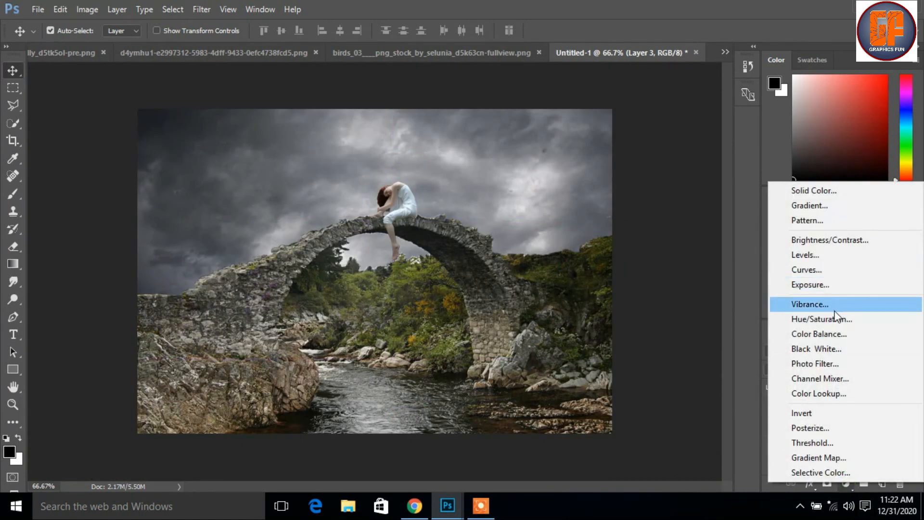
{"action": "left_click", "coordinate": [828, 270]}
{"action": "left_click", "coordinate": [744, 477]}
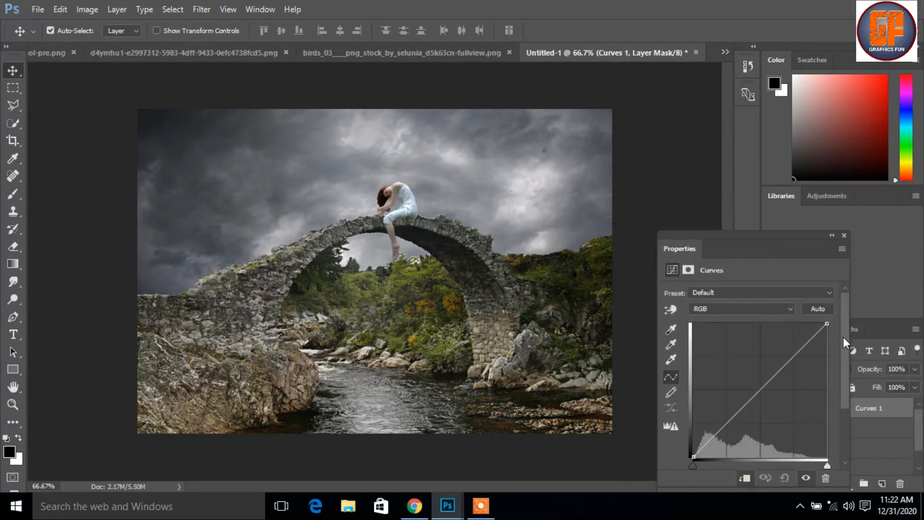
{"action": "left_click_drag", "start_coordinate": [827, 323], "coordinate": [827, 355]}
{"action": "left_click", "coordinate": [844, 235]}
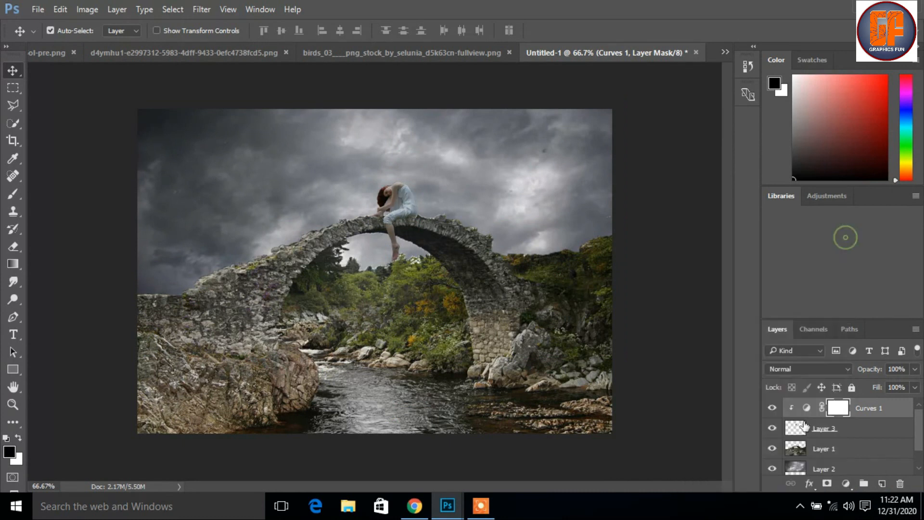
Add a Curves adjustment clipped to the bridge layer and lower its white point output to darken the bridge scene
{"action": "left_click", "coordinate": [842, 447]}
{"action": "left_click", "coordinate": [845, 484]}
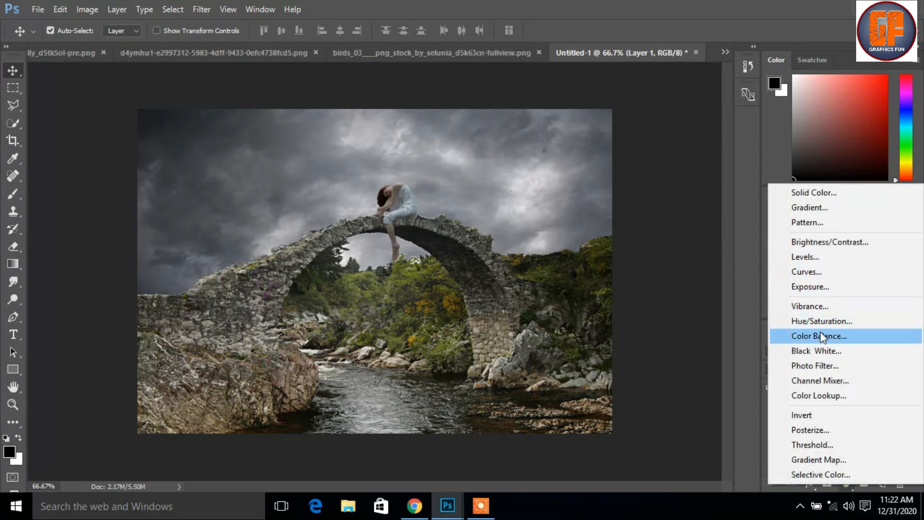
{"action": "left_click", "coordinate": [813, 273]}
{"action": "left_click", "coordinate": [745, 478]}
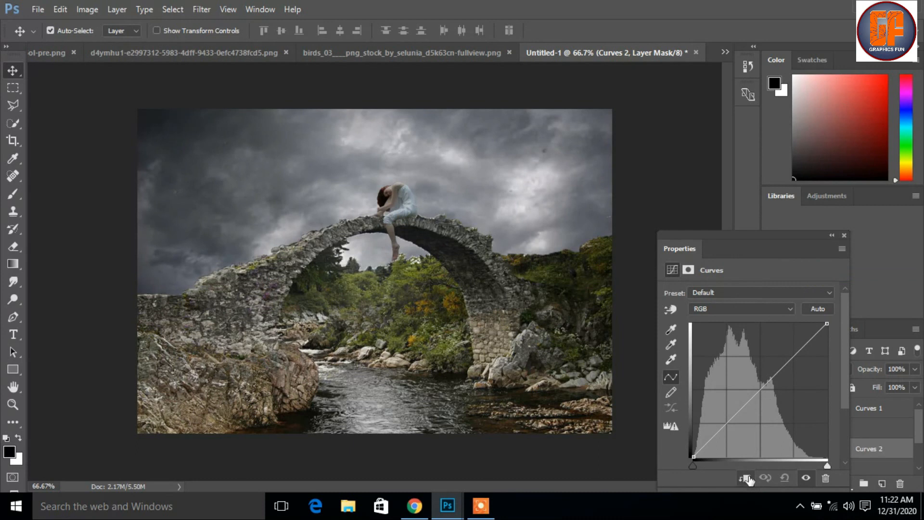
{"action": "left_click_drag", "start_coordinate": [826, 323], "coordinate": [840, 353]}
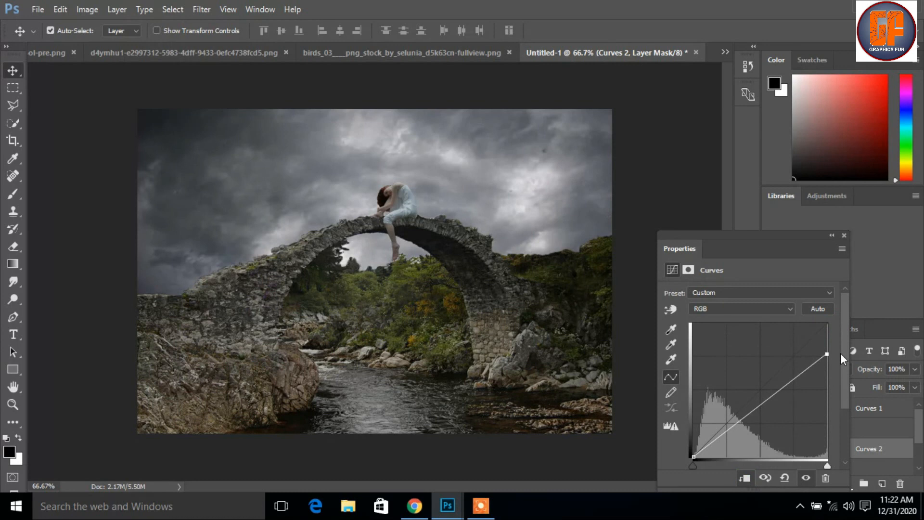
{"action": "left_click", "coordinate": [843, 236]}
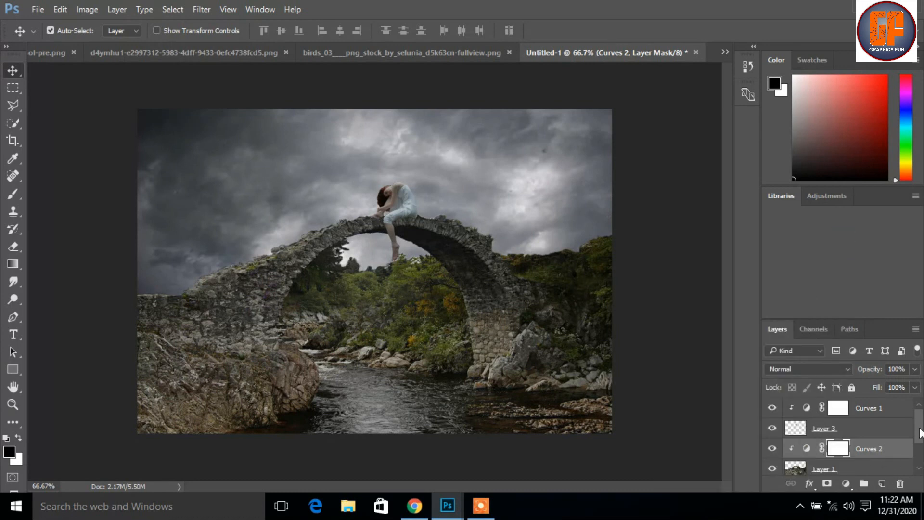
Create a new empty layer and place it directly beneath the woman's layer
{"action": "left_click", "coordinate": [845, 429]}
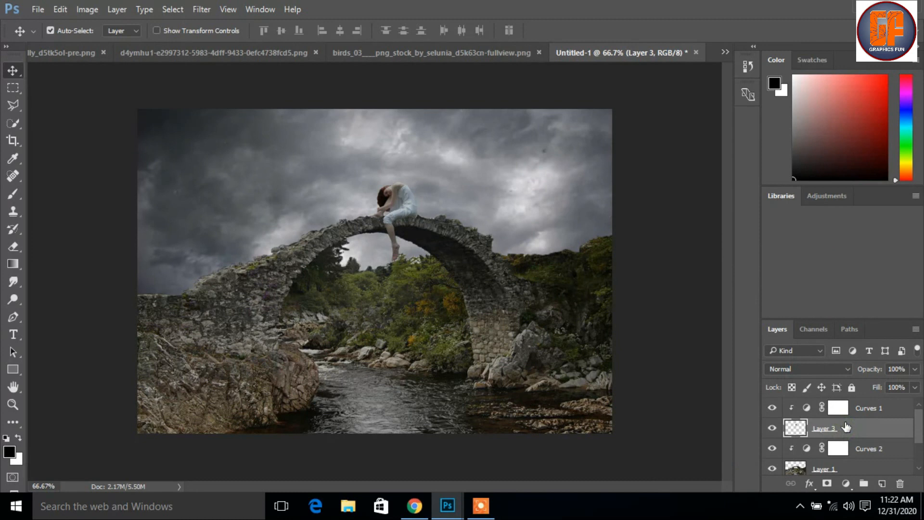
{"action": "left_click", "coordinate": [881, 482]}
{"action": "left_click_drag", "start_coordinate": [861, 427], "coordinate": [866, 460]}
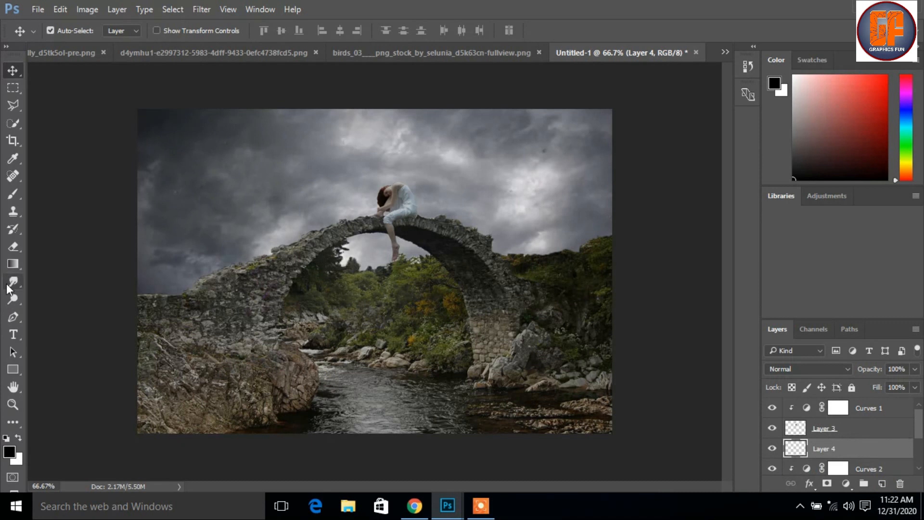
Paint a soft black spot under the seated woman with a size 100 brush at 100% opacity
{"action": "left_click", "coordinate": [13, 193]}
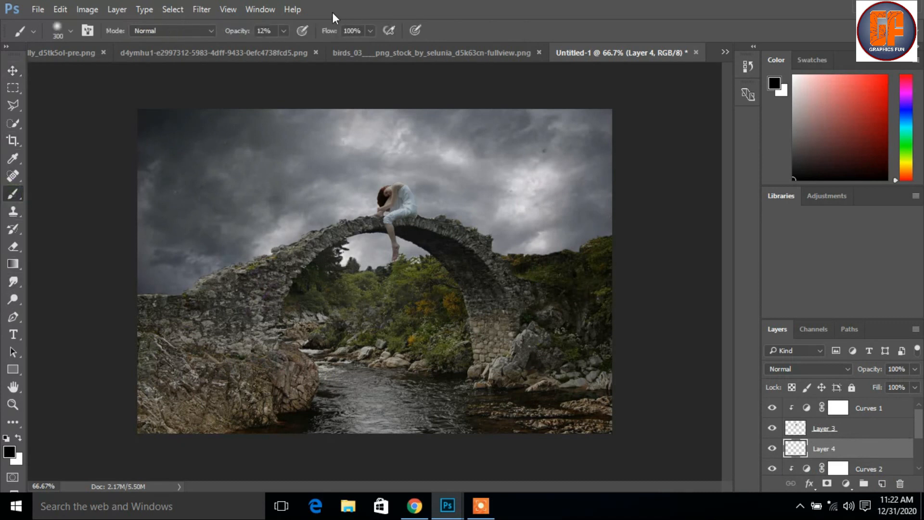
{"action": "left_click", "coordinate": [285, 35]}
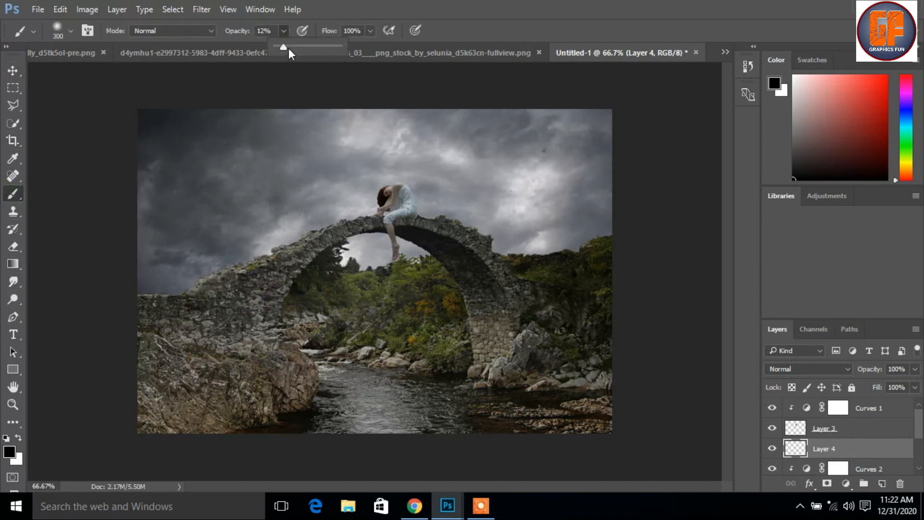
{"action": "left_click", "coordinate": [336, 44]}
{"action": "left_click", "coordinate": [285, 31]}
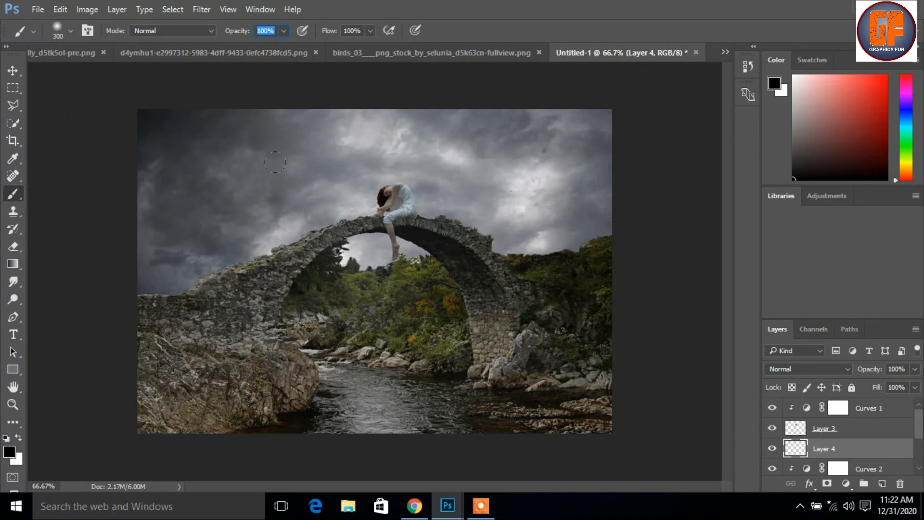
{"action": "key", "text": "ctrl+t"}
{"action": "left_click", "coordinate": [399, 223]}
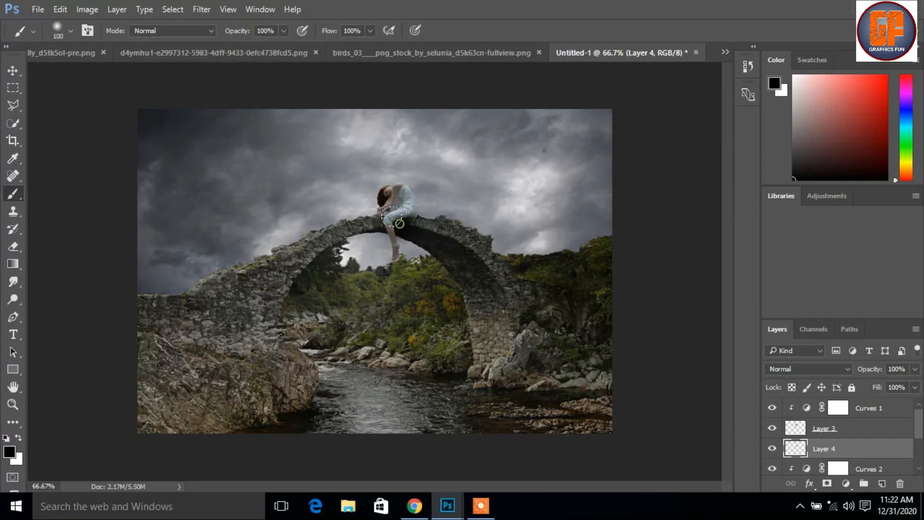
Stretch the black spot to 284.38% width, flatten it to 23.46% height, and lay it along the arch top beneath the woman
{"action": "left_click", "coordinate": [16, 71]}
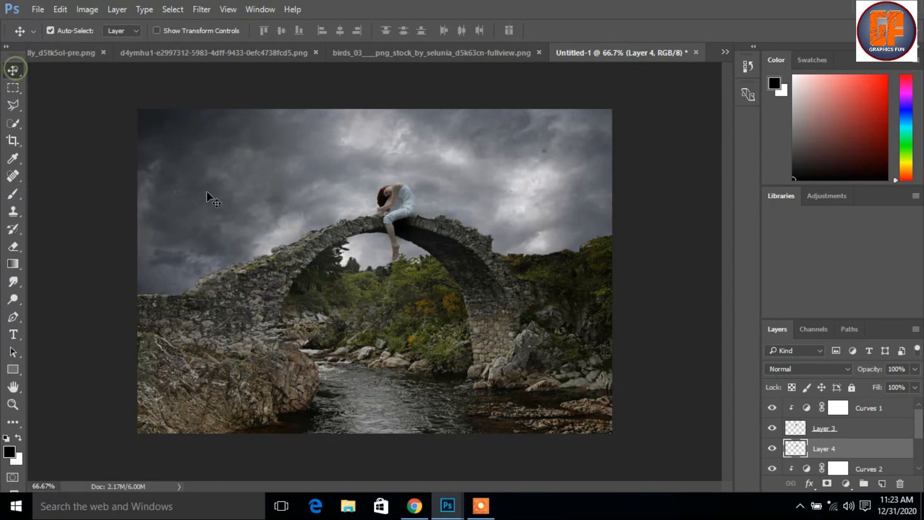
{"action": "key", "text": "ctrl+t"}
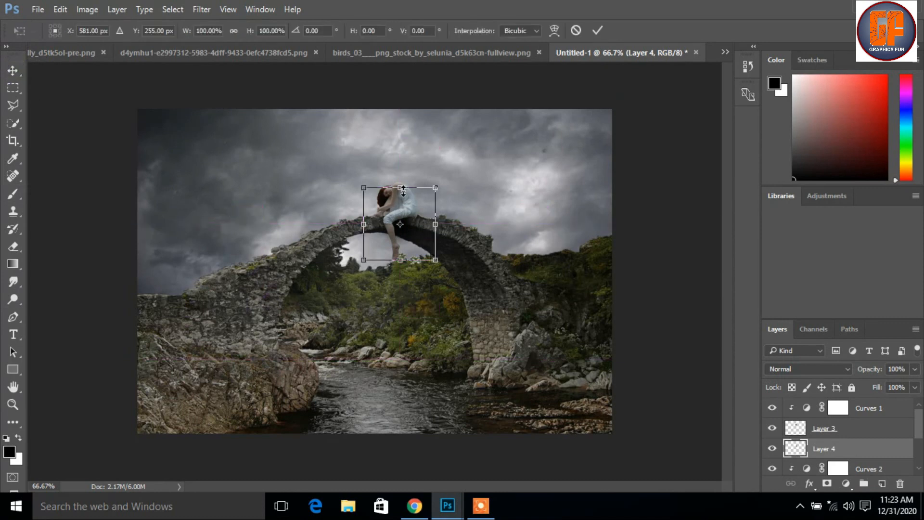
{"action": "left_click_drag", "start_coordinate": [404, 191], "coordinate": [505, 245]}
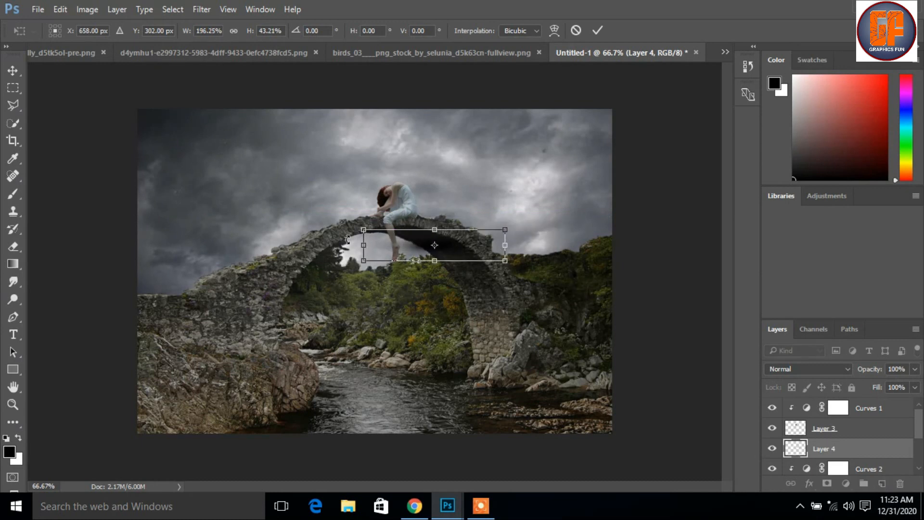
{"action": "left_click_drag", "start_coordinate": [365, 245], "coordinate": [300, 245]}
{"action": "left_click_drag", "start_coordinate": [417, 245], "coordinate": [402, 212]}
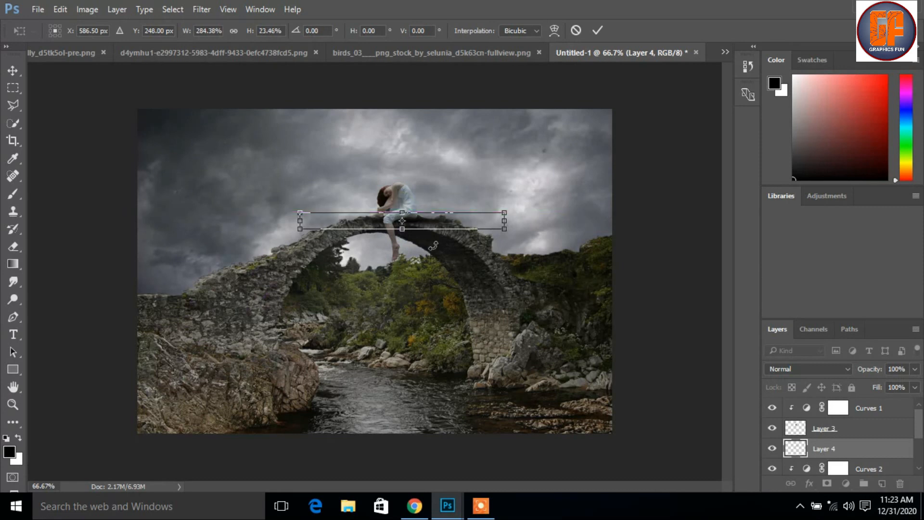
Nudge the flattened shadow slightly upward, trim it to 263.75% width and 22.22% height, and apply the transform
{"action": "key", "text": "ctrl+plus"}
{"action": "key", "text": "ctrl+plus"}
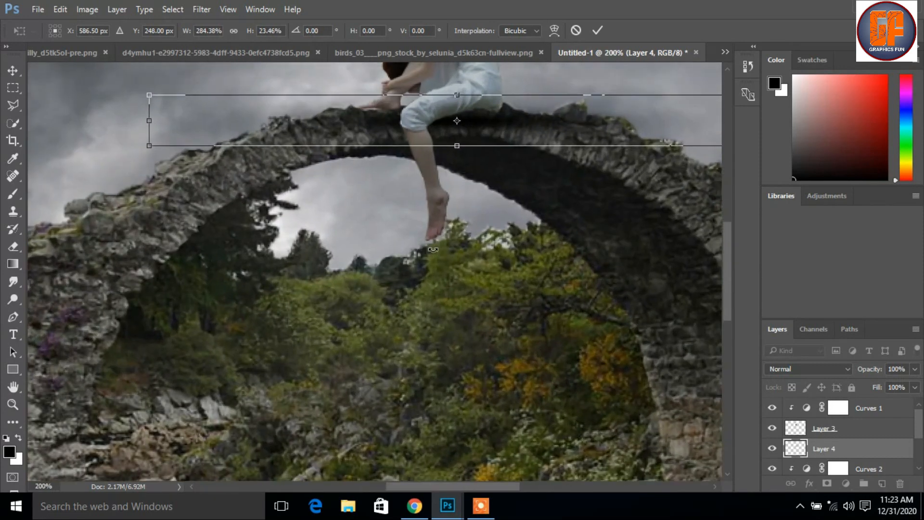
{"action": "left_click_drag", "start_coordinate": [562, 242], "coordinate": [501, 329]}
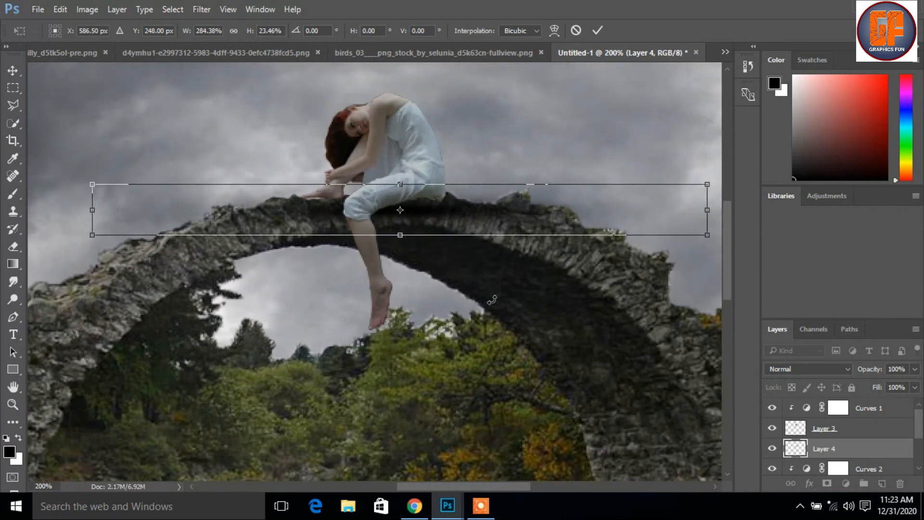
{"action": "left_click_drag", "start_coordinate": [450, 214], "coordinate": [450, 208]}
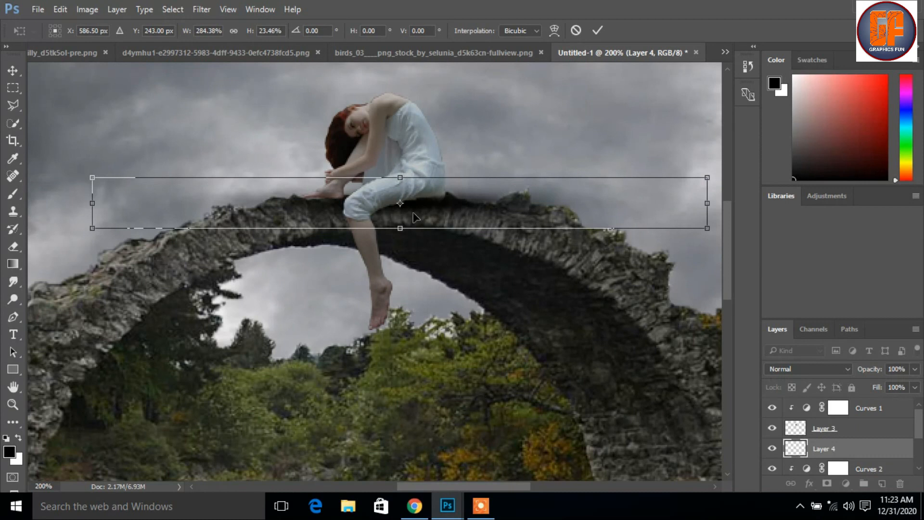
{"action": "left_click_drag", "start_coordinate": [402, 229], "coordinate": [400, 225]}
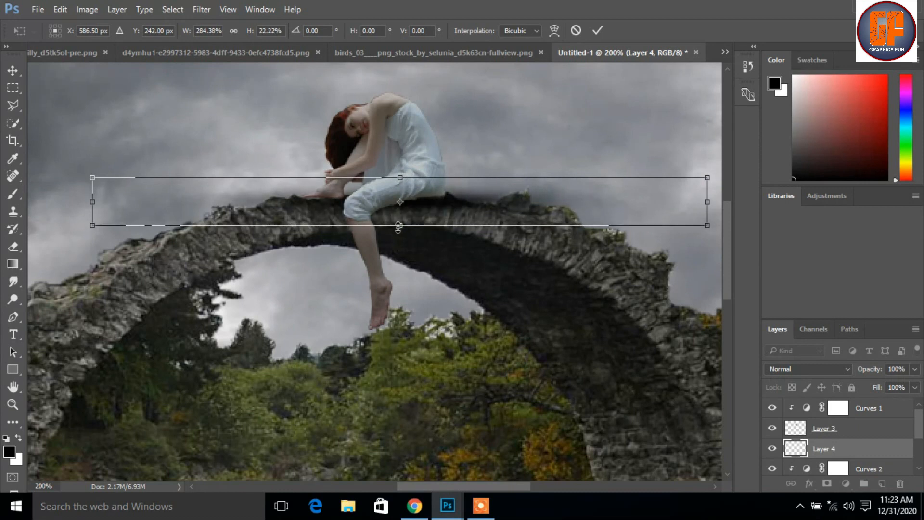
{"action": "left_click_drag", "start_coordinate": [705, 201], "coordinate": [676, 201]}
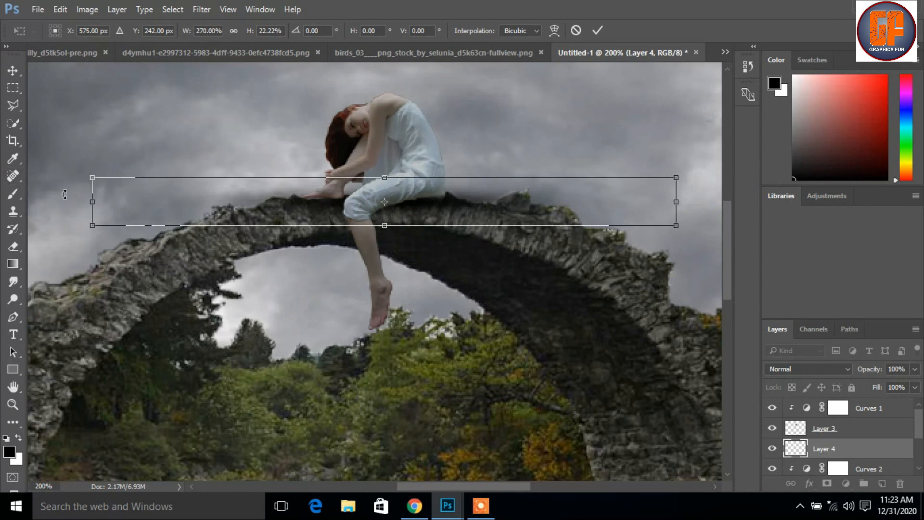
{"action": "left_click_drag", "start_coordinate": [92, 204], "coordinate": [107, 202]}
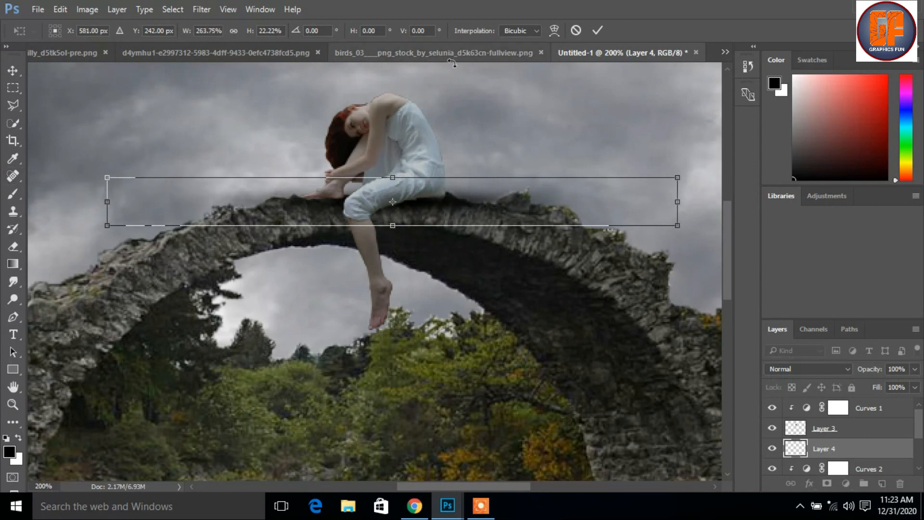
{"action": "left_click", "coordinate": [597, 32]}
Extend the shadow layer slightly downward to 108.33% height, keeping its width at 100%
{"action": "left_click_drag", "start_coordinate": [506, 283], "coordinate": [507, 284]}
{"action": "key", "text": "ctrl+minus"}
{"action": "key", "text": "ctrl+minus"}
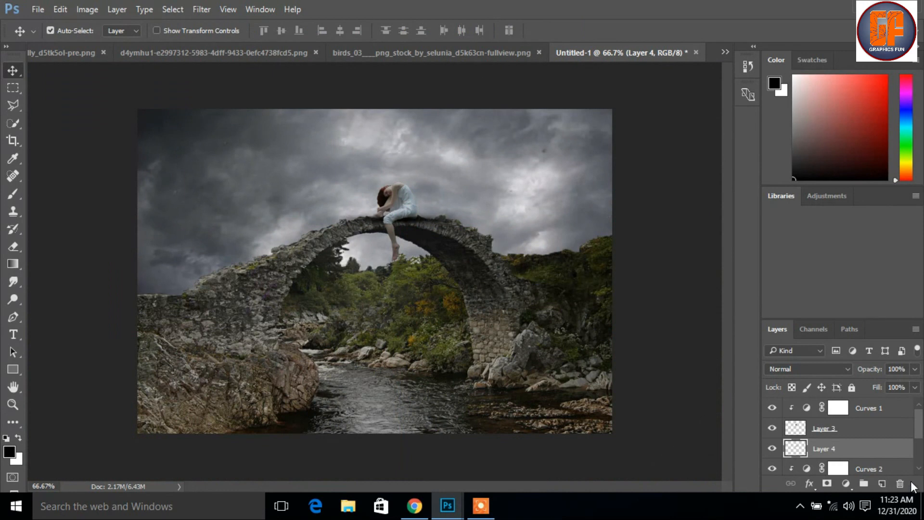
{"action": "key", "text": "ctrl"}
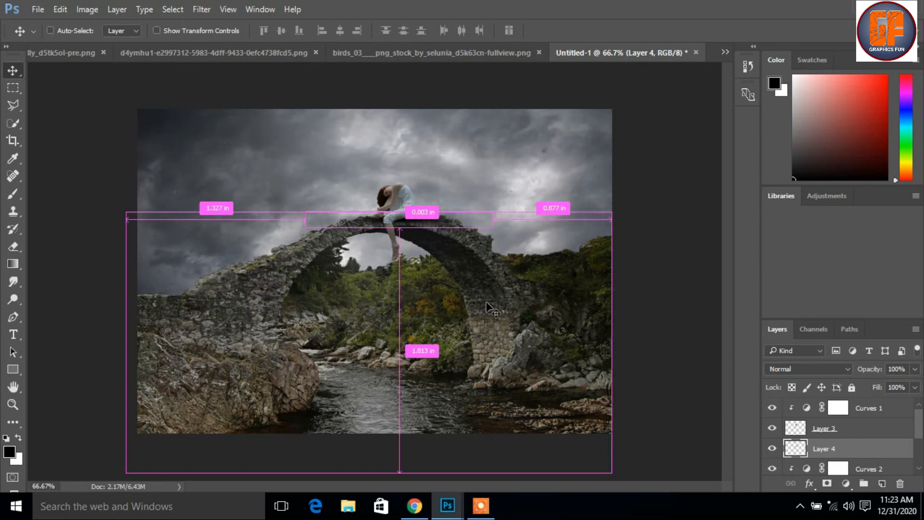
{"action": "key", "text": "ctrl+t"}
{"action": "left_click_drag", "start_coordinate": [402, 232], "coordinate": [402, 233]}
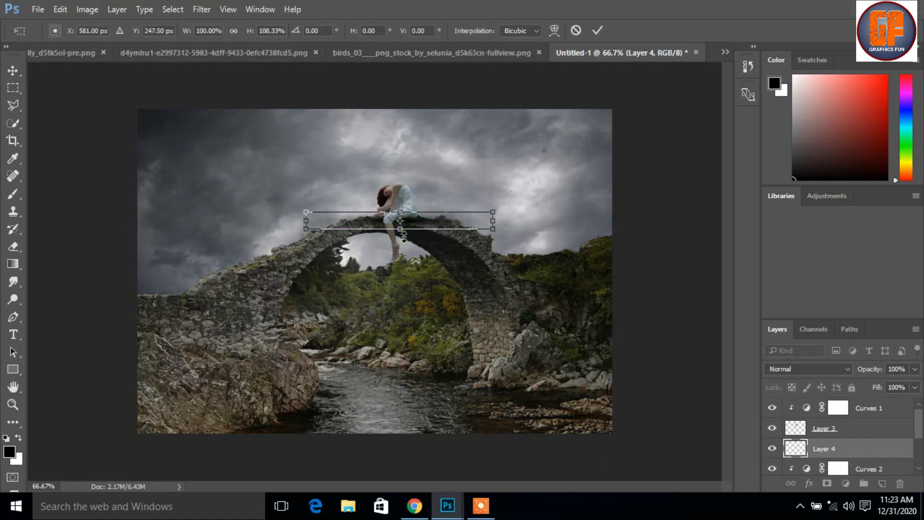
{"action": "left_click", "coordinate": [597, 31]}
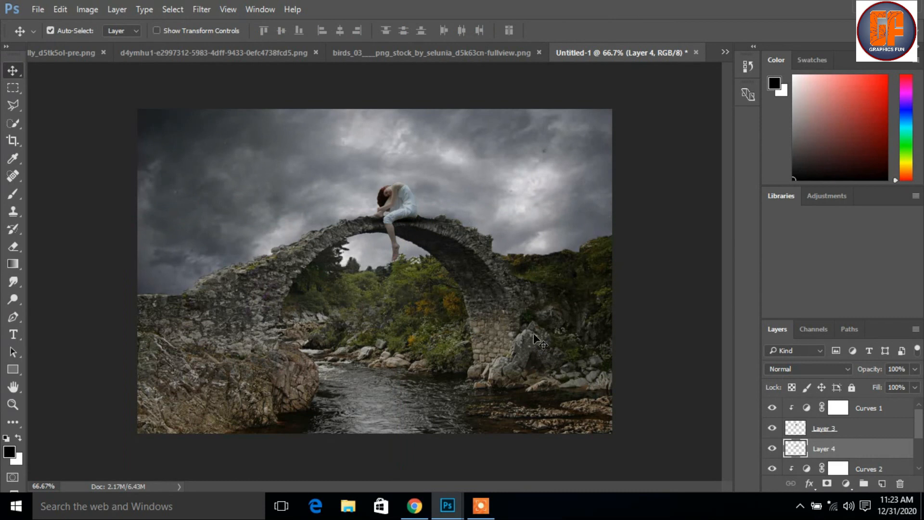
Paint black with a soft size 60 brush on the woman's Curves mask to restore highlights along her shoulder and back
{"action": "left_click", "coordinate": [837, 408]}
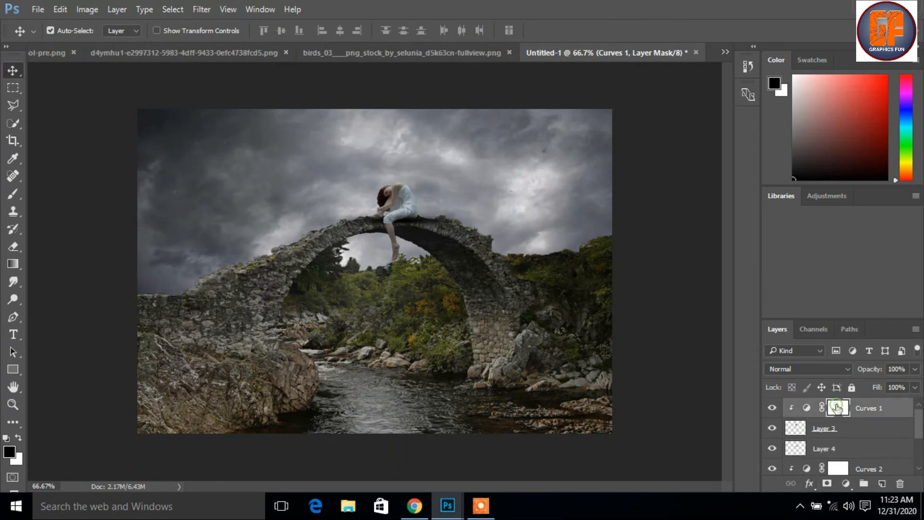
{"action": "left_click", "coordinate": [12, 193]}
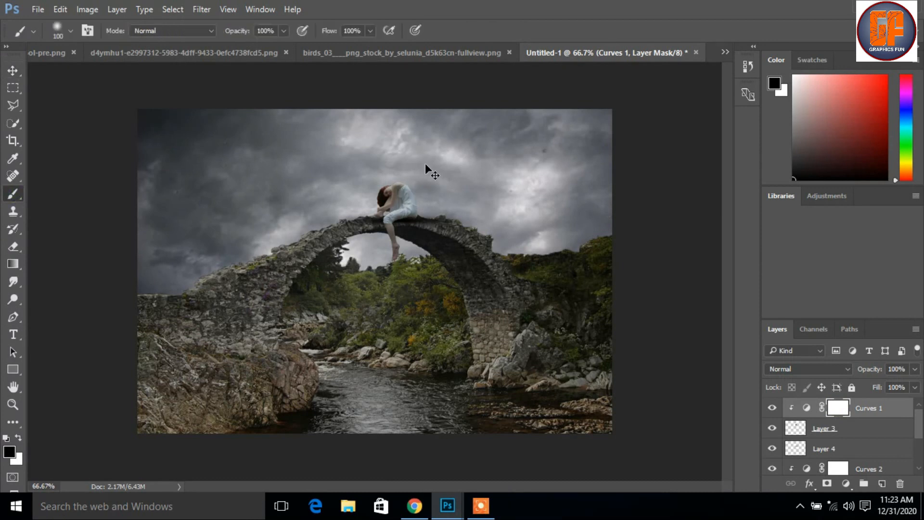
{"action": "key", "text": "ctrl+plus"}
{"action": "key", "text": "ctrl+plus"}
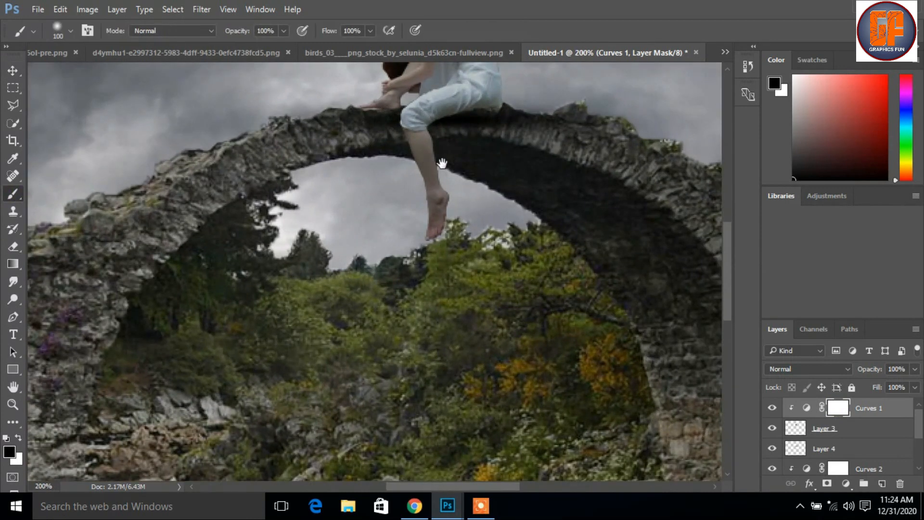
{"action": "left_click_drag", "start_coordinate": [442, 163], "coordinate": [421, 351]}
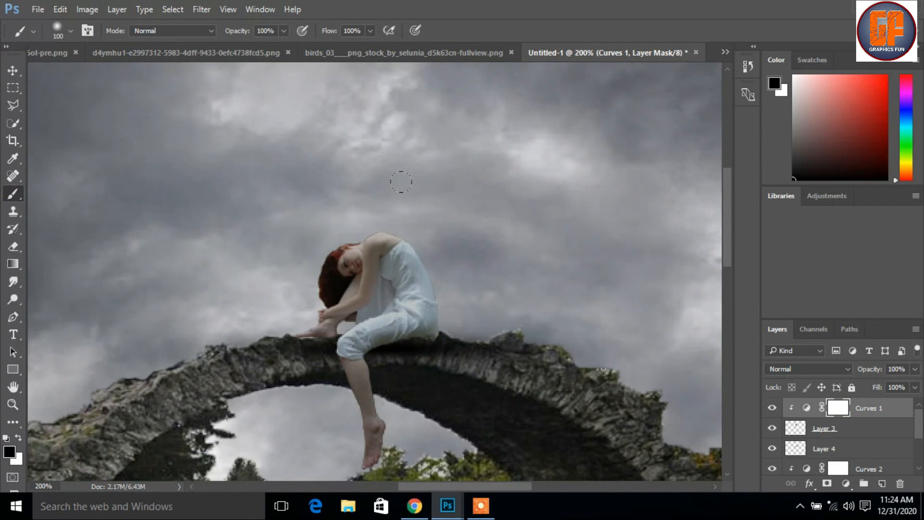
{"action": "mouse_move", "coordinate": [379, 206]}
{"action": "left_mouse_down"}
{"action": "mouse_move", "coordinate": [412, 257]}
{"action": "mouse_move", "coordinate": [411, 238]}
{"action": "mouse_move", "coordinate": [428, 315]}
{"action": "left_mouse_up"}
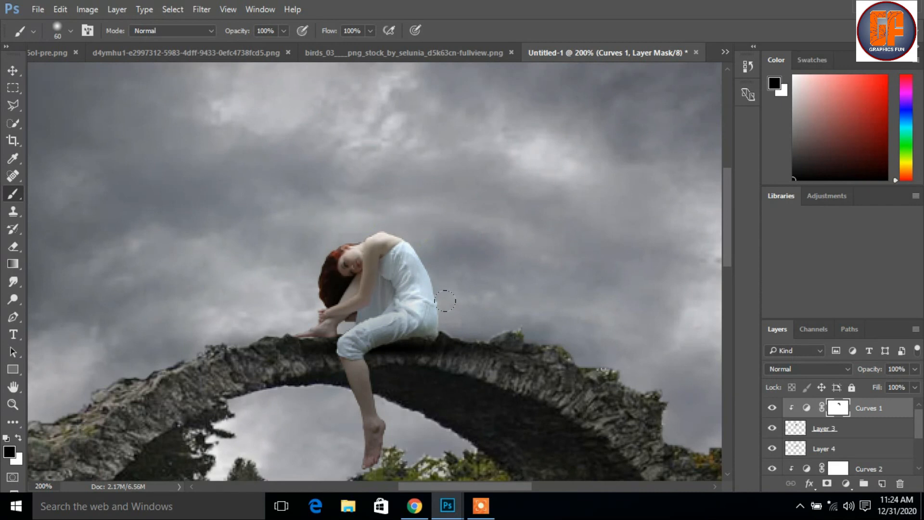
{"action": "key", "text": "ctrl+minus"}
{"action": "key", "text": "ctrl+minus"}
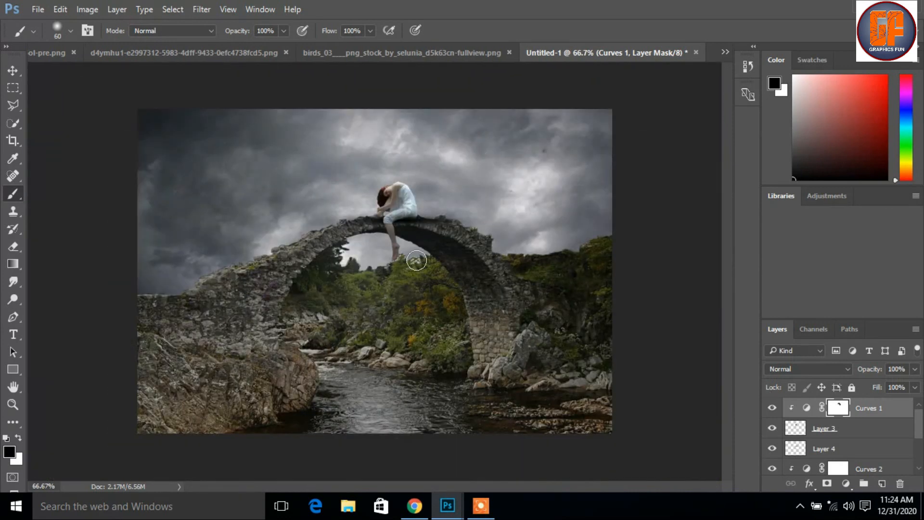
Copy the tree from the tree_png_by_camelfobia image into the composition, placing it over the bridge's right side
{"action": "left_click", "coordinate": [12, 71]}
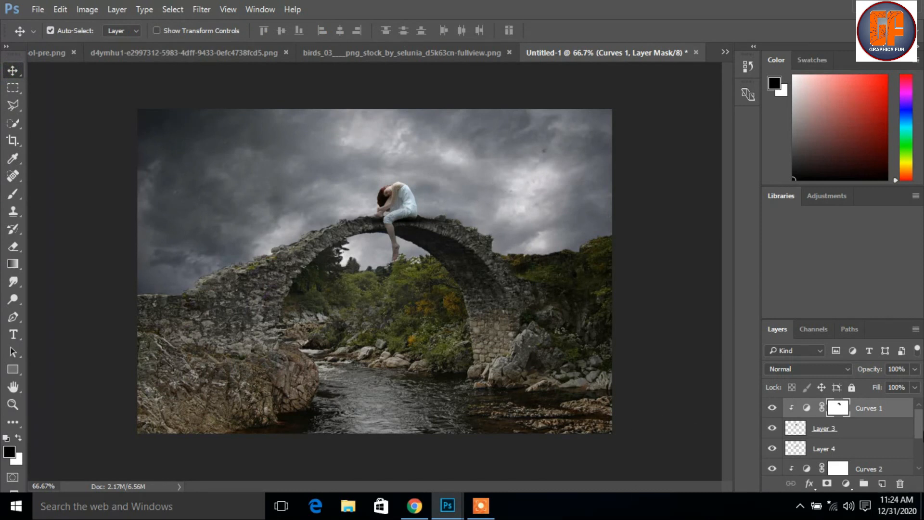
{"action": "left_click", "coordinate": [724, 51]}
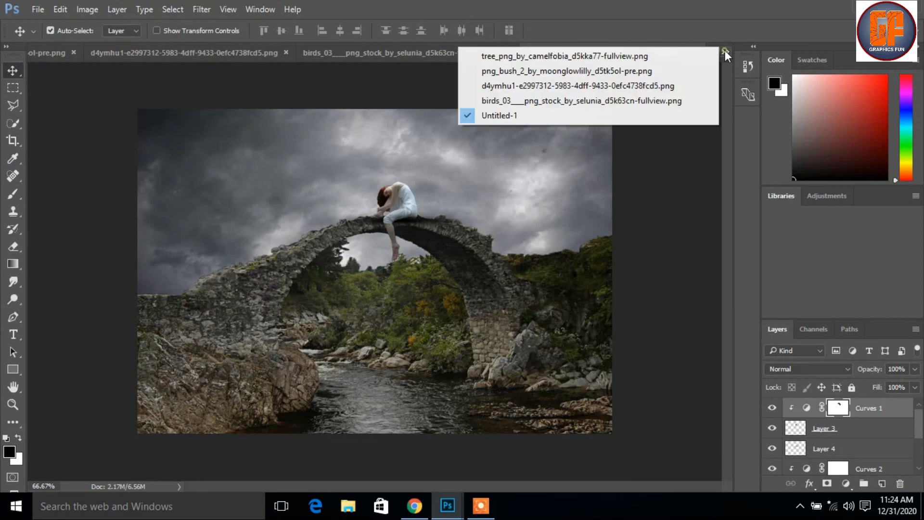
{"action": "left_click_drag", "start_coordinate": [695, 56], "coordinate": [561, 60]}
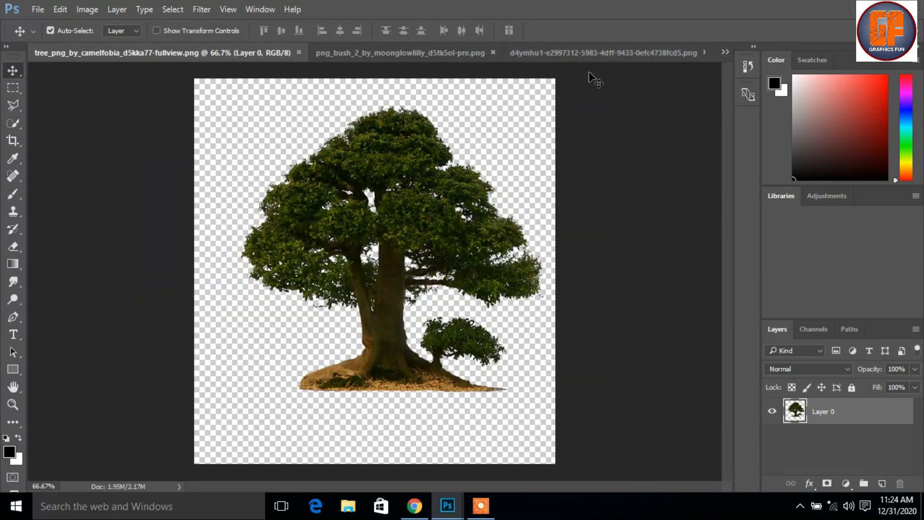
{"action": "left_click_drag", "start_coordinate": [213, 51], "coordinate": [272, 105]}
{"action": "left_click_drag", "start_coordinate": [332, 234], "coordinate": [625, 279]}
{"action": "left_click", "coordinate": [388, 104]}
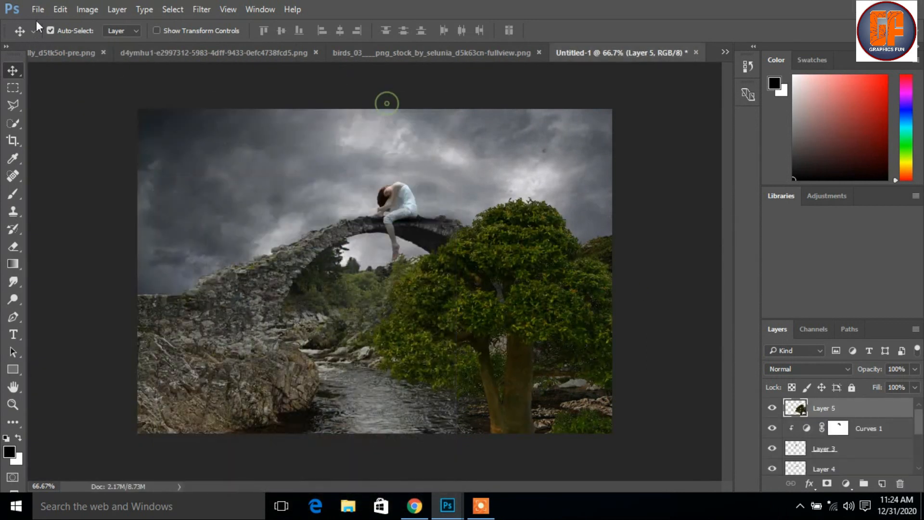
Scale the tree down to about half size and place it on the rocks beside the bridge's right end
{"action": "key", "text": "ctrl"}
{"action": "key", "text": "ctrl+t"}
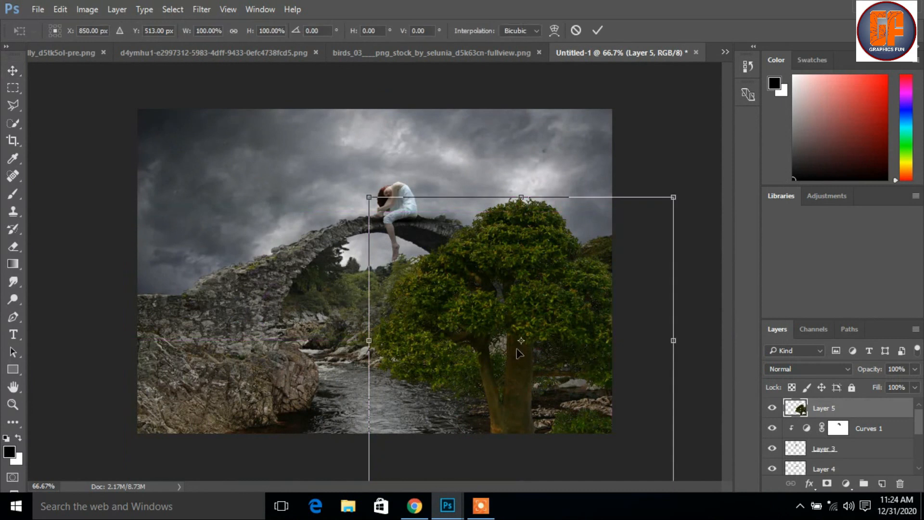
{"action": "left_click_drag", "start_coordinate": [672, 196], "coordinate": [597, 249]}
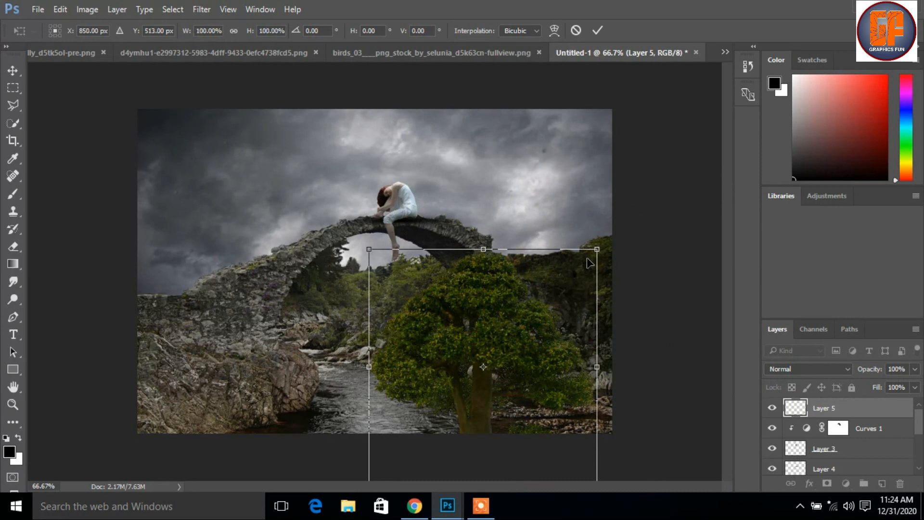
{"action": "key", "text": "ctrl+z"}
{"action": "left_click_drag", "start_coordinate": [672, 198], "coordinate": [596, 271]}
{"action": "left_click_drag", "start_coordinate": [557, 328], "coordinate": [568, 274]}
{"action": "left_click", "coordinate": [602, 26]}
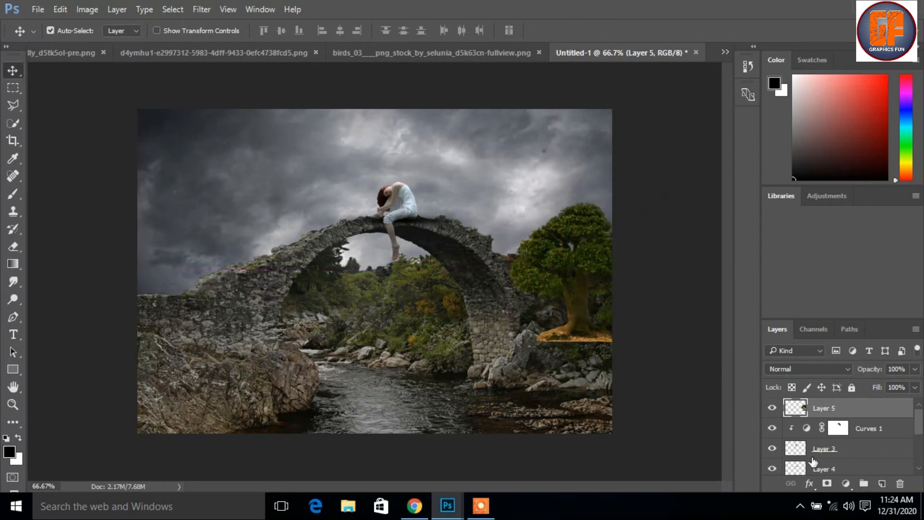
Add a layer mask to the tree and paint black over its base with a size 60 brush to hide the ground patch
{"action": "left_click", "coordinate": [827, 483]}
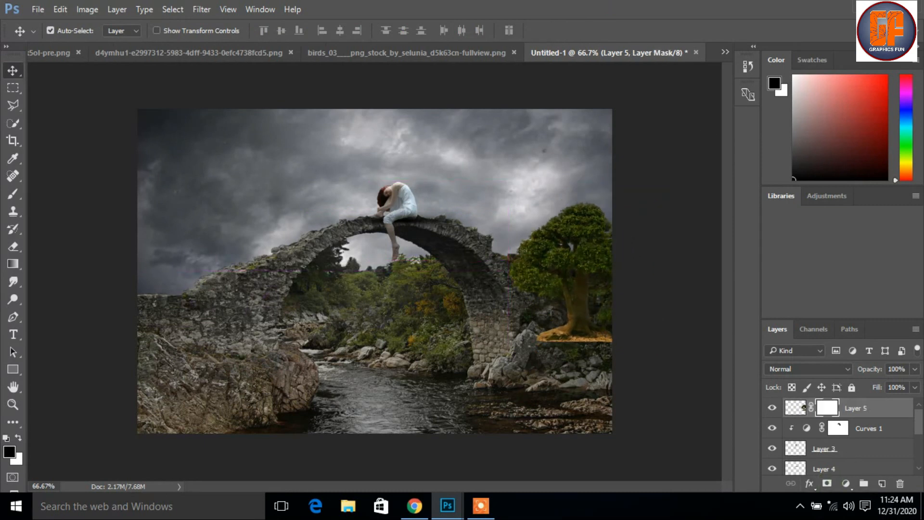
{"action": "left_click", "coordinate": [13, 194]}
{"action": "mouse_move", "coordinate": [615, 334]}
{"action": "left_mouse_down"}
{"action": "mouse_move", "coordinate": [528, 337]}
{"action": "mouse_move", "coordinate": [612, 340]}
{"action": "mouse_move", "coordinate": [508, 351]}
{"action": "mouse_move", "coordinate": [634, 319]}
{"action": "left_mouse_up"}
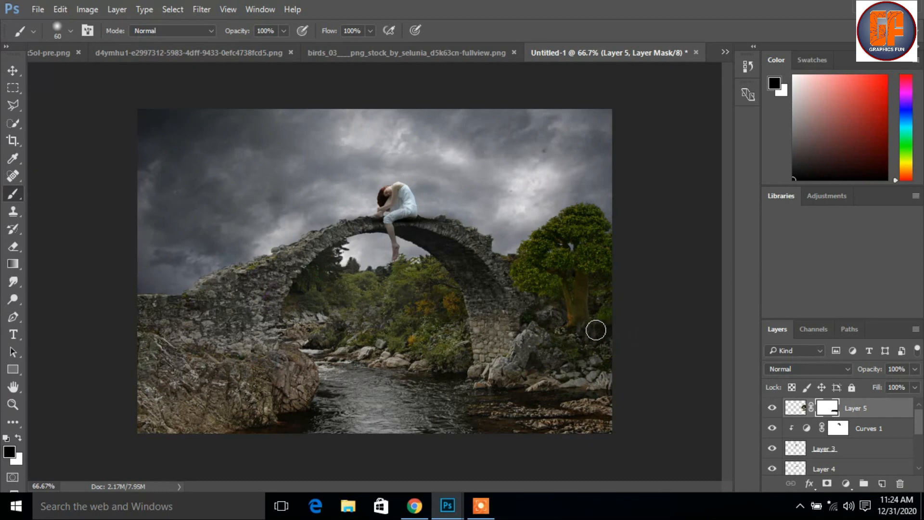
Scale the tree to about 84%, rotate it about -7.59°, and shift it toward the image's right edge
{"action": "left_click", "coordinate": [12, 72]}
{"action": "key", "text": "ctrl+t"}
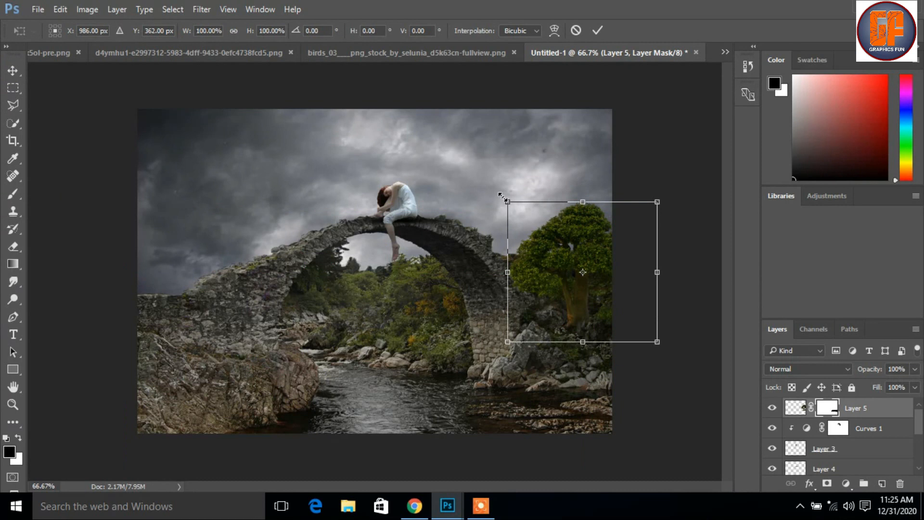
{"action": "left_click_drag", "start_coordinate": [507, 202], "coordinate": [519, 213], "text": "alt"}
{"action": "left_click_drag", "start_coordinate": [587, 274], "coordinate": [624, 269]}
{"action": "left_click_drag", "start_coordinate": [514, 190], "coordinate": [510, 204]}
{"action": "left_click_drag", "start_coordinate": [587, 244], "coordinate": [591, 231]}
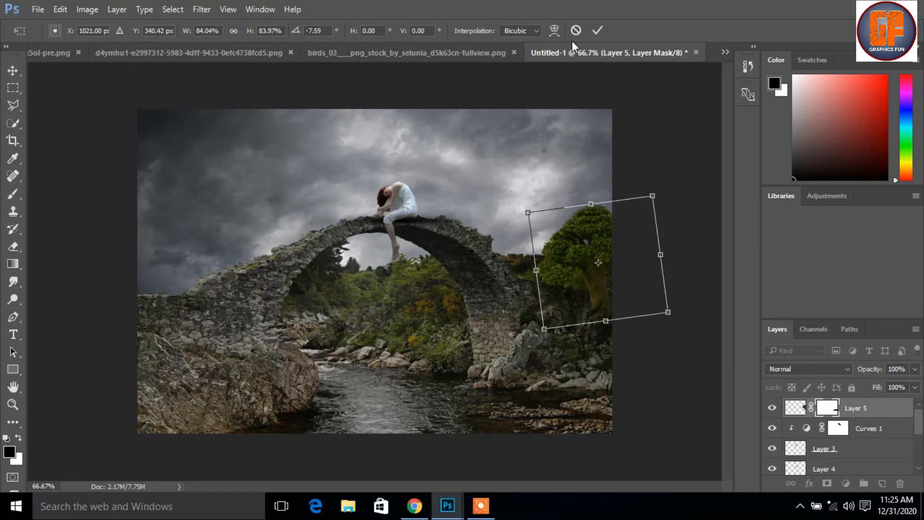
{"action": "left_click", "coordinate": [597, 31]}
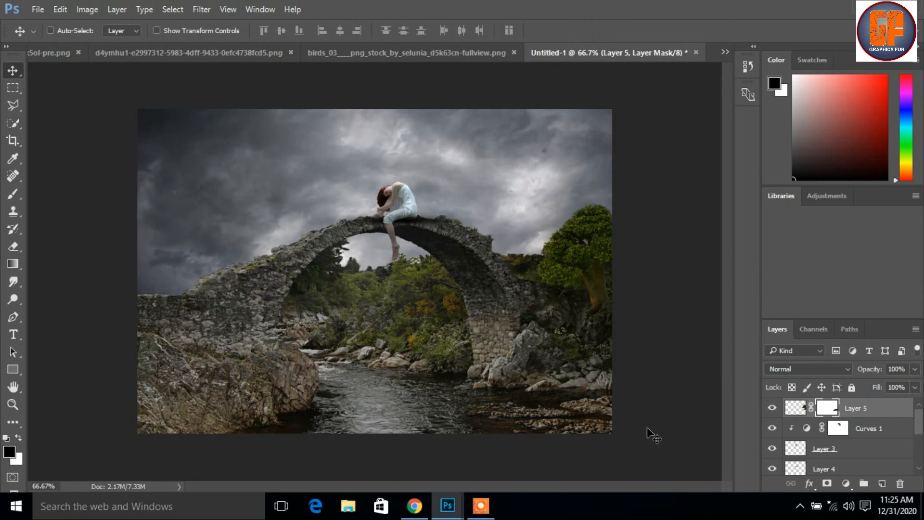
Duplicate the tree and move the copy onto the rocks in the image's lower-right corner
{"action": "key", "text": "ctrl+j"}
{"action": "left_click_drag", "start_coordinate": [567, 243], "coordinate": [581, 405]}
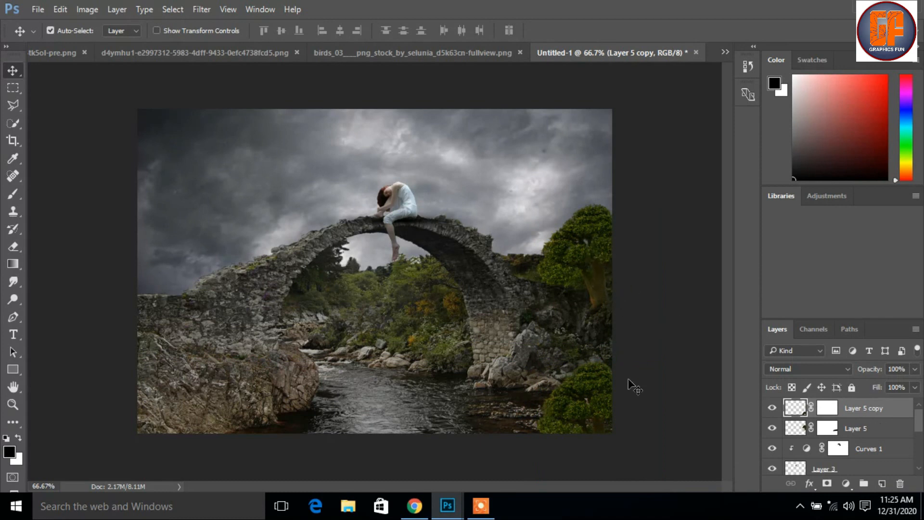
Make a second copy of the lower-right tree and move its layer down between Layer 4 and Curves 2
{"action": "left_click_drag", "start_coordinate": [596, 334], "coordinate": [595, 334]}
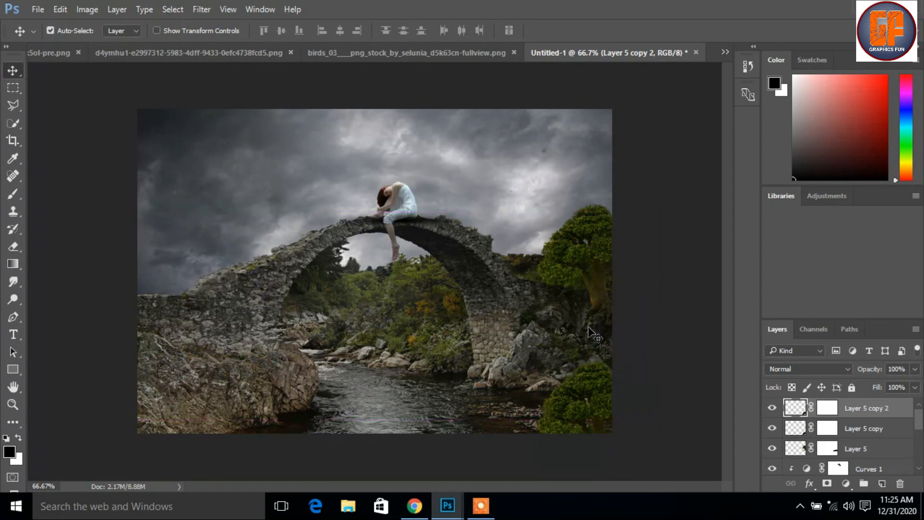
{"action": "left_click_drag", "start_coordinate": [884, 412], "coordinate": [878, 462]}
{"action": "left_click_drag", "start_coordinate": [920, 423], "coordinate": [877, 460]}
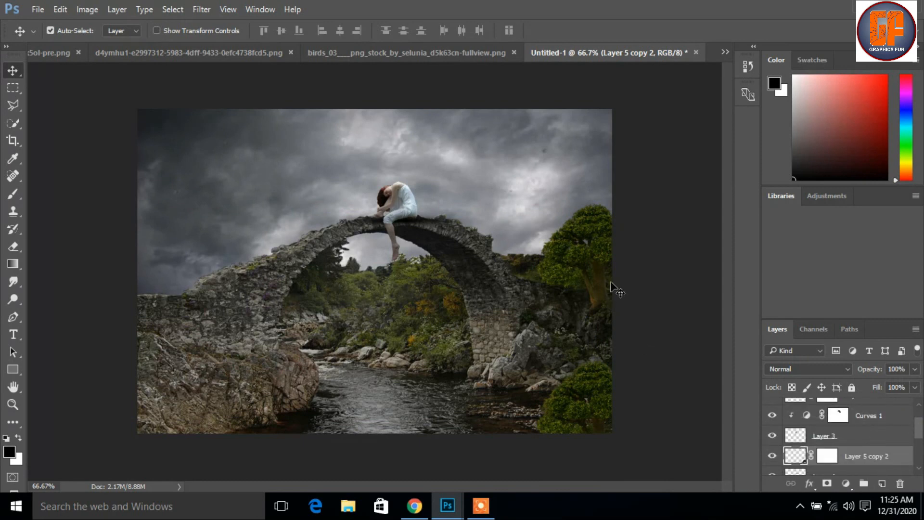
{"action": "left_click_drag", "start_coordinate": [919, 431], "coordinate": [920, 438]}
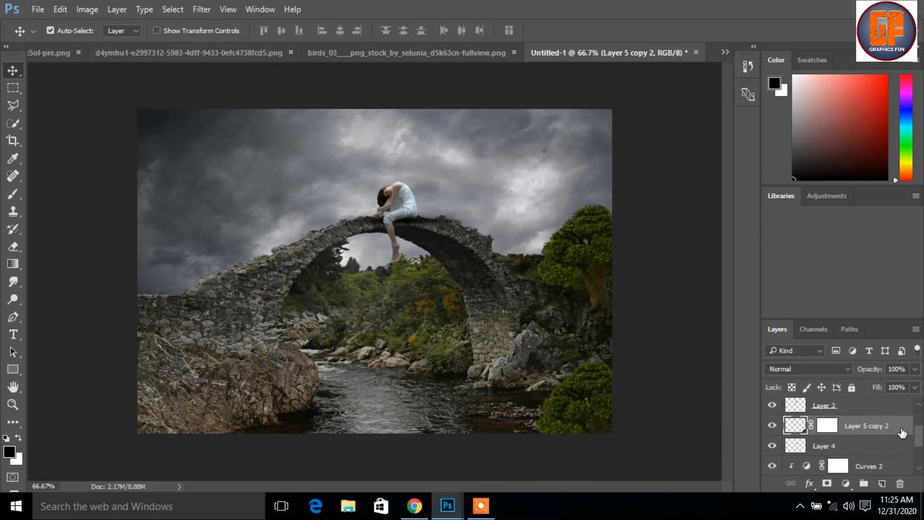
{"action": "left_click_drag", "start_coordinate": [860, 427], "coordinate": [860, 452]}
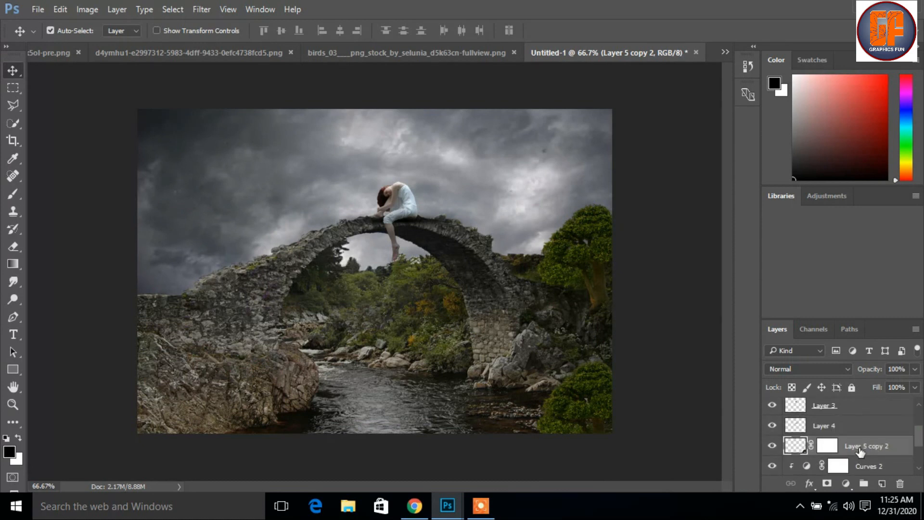
Move the original upper tree slightly down on the bank beside the bridge
{"action": "left_click_drag", "start_coordinate": [576, 224], "coordinate": [597, 259]}
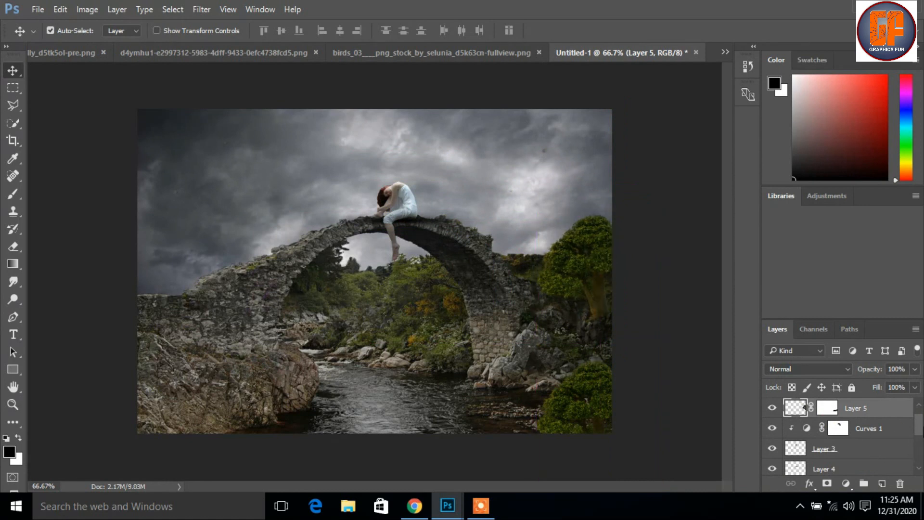
Check the layers beneath Layer 5 copy 2 and delete this extra tree copy
{"action": "left_click_drag", "start_coordinate": [918, 428], "coordinate": [918, 448]}
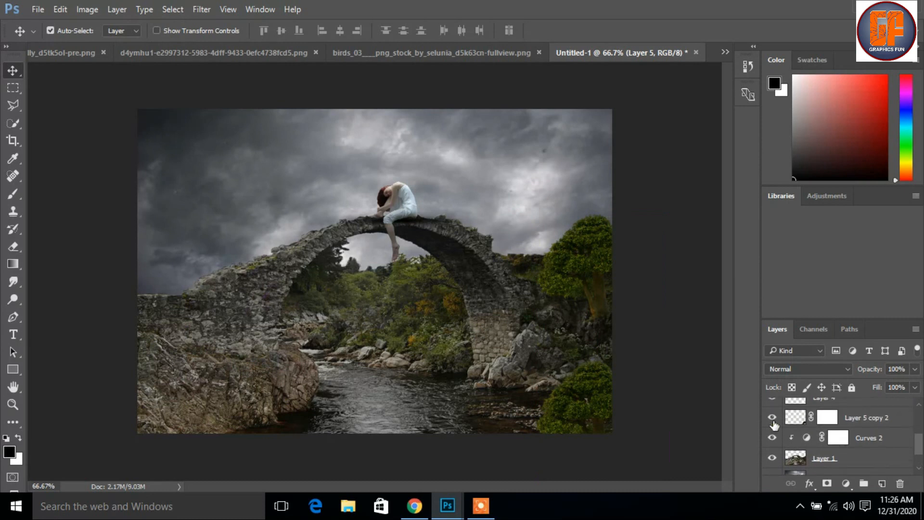
{"action": "left_click", "coordinate": [866, 420]}
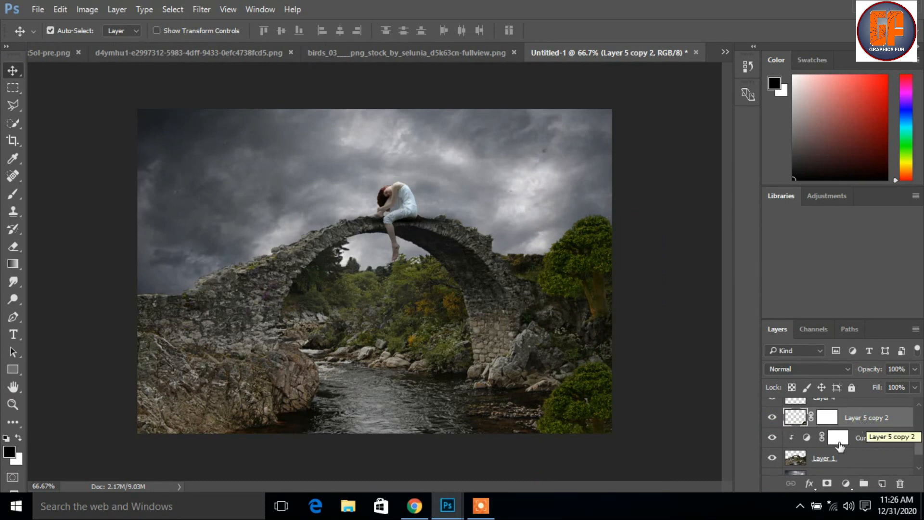
{"action": "left_click", "coordinate": [771, 458]}
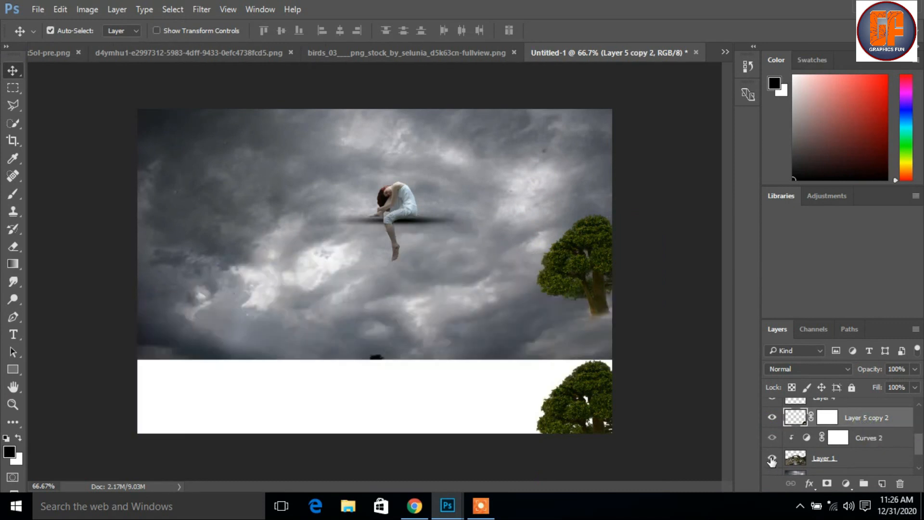
{"action": "left_click", "coordinate": [771, 458]}
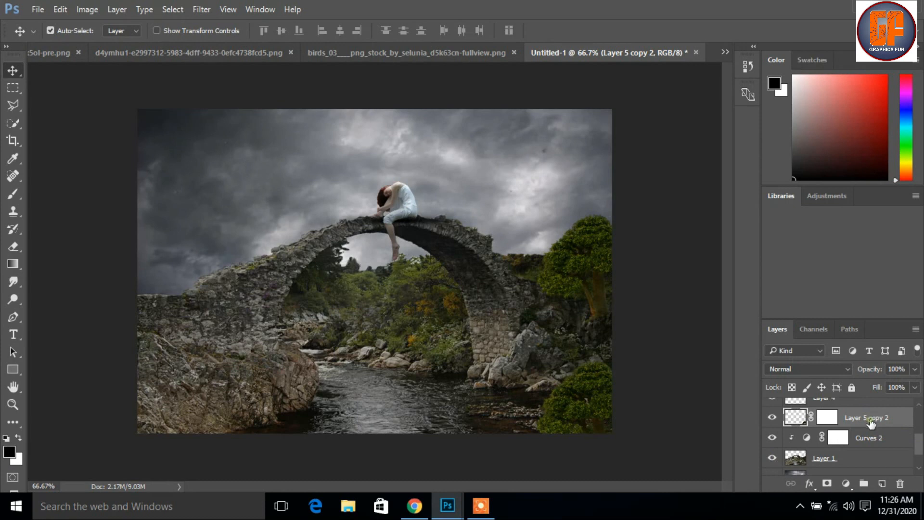
{"action": "key", "text": "Delete"}
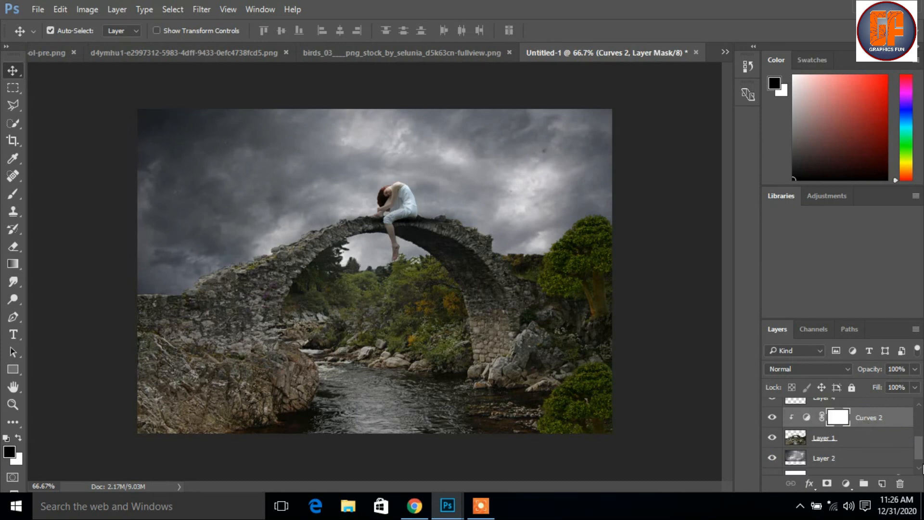
{"action": "left_click_drag", "start_coordinate": [919, 456], "coordinate": [903, 397]}
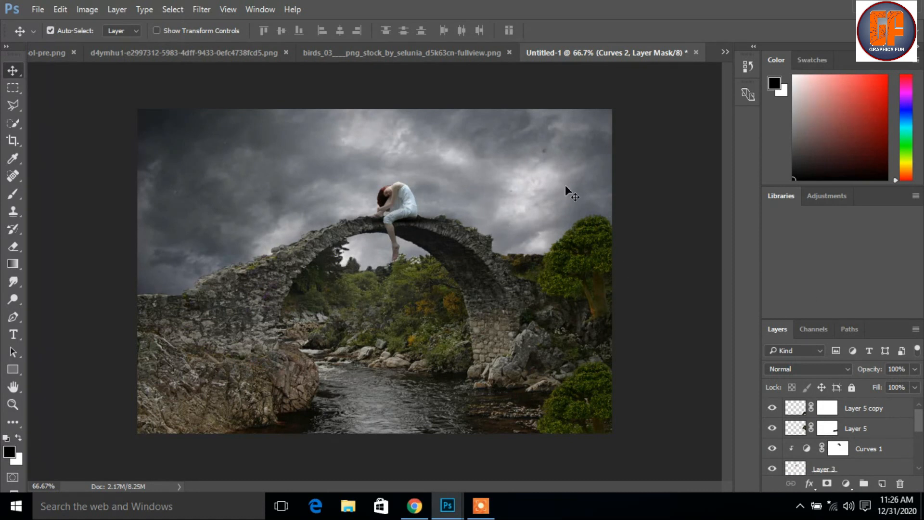
Copy the bush from the png_bush_2 image into the composition over the bridge's left side, and close the bush image
{"action": "left_click", "coordinate": [727, 53]}
{"action": "left_click", "coordinate": [557, 57]}
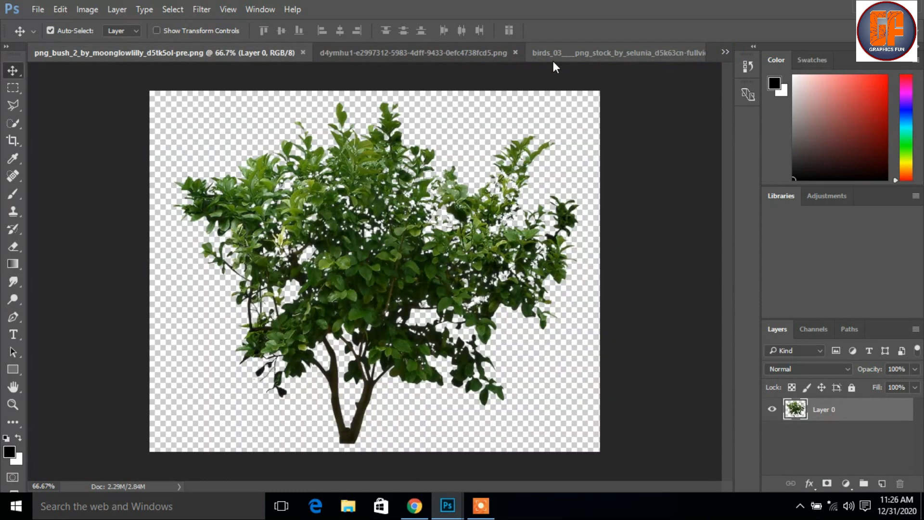
{"action": "left_click_drag", "start_coordinate": [199, 53], "coordinate": [508, 97]}
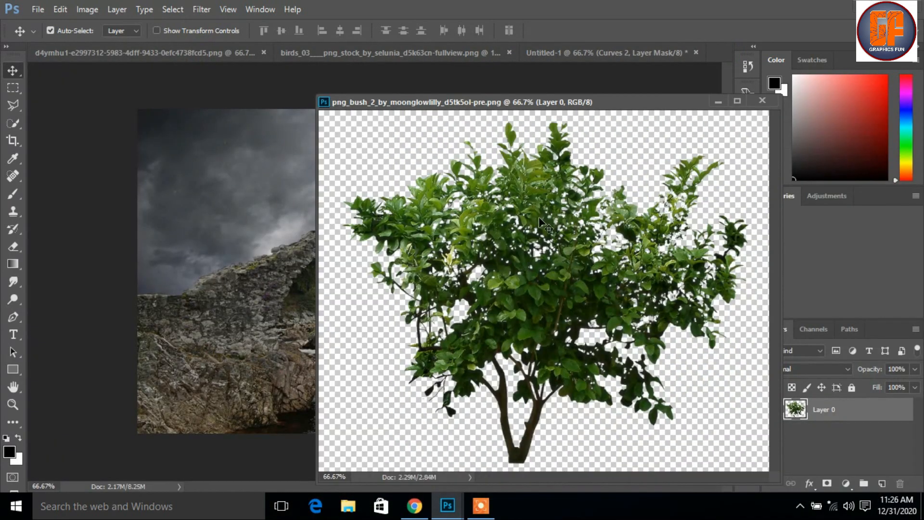
{"action": "left_click_drag", "start_coordinate": [543, 221], "coordinate": [222, 273]}
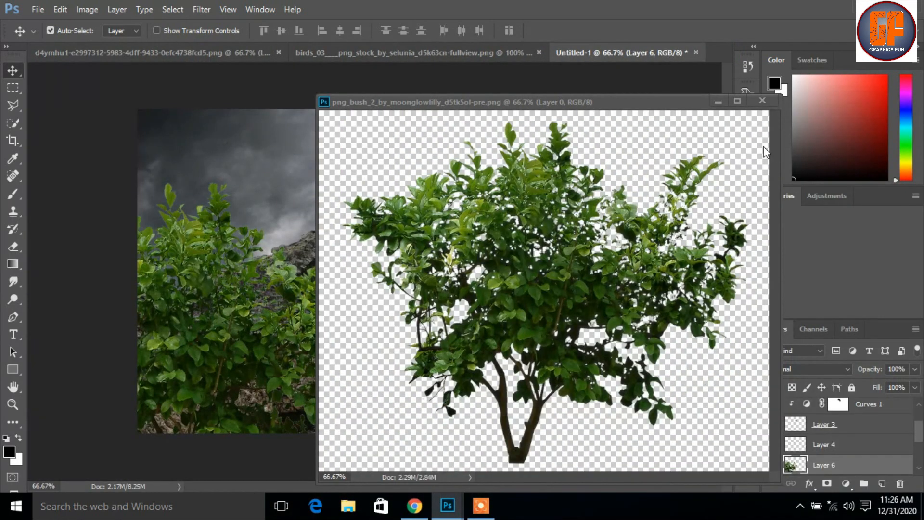
{"action": "left_click", "coordinate": [762, 100]}
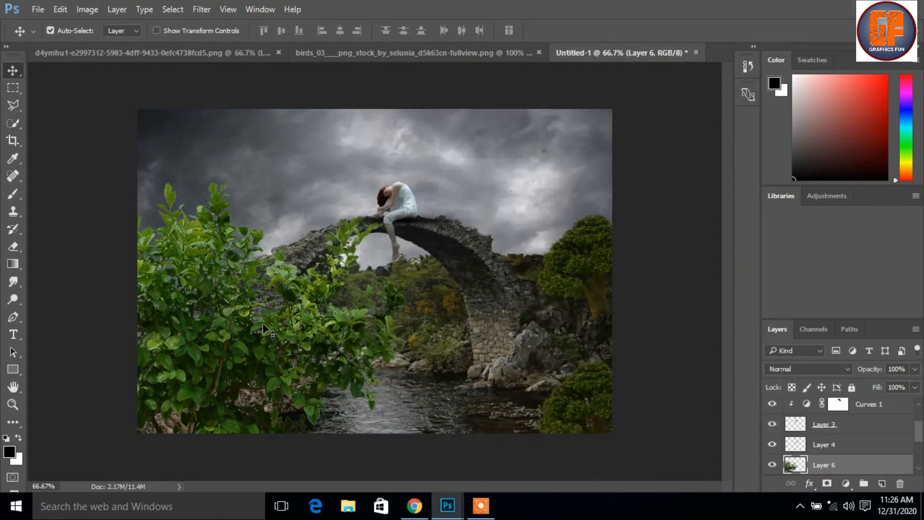
Scale the bush to 73.07% width and 77% height and place it in the image's lower-left corner over the rocks
{"action": "left_click_drag", "start_coordinate": [263, 327], "coordinate": [263, 328]}
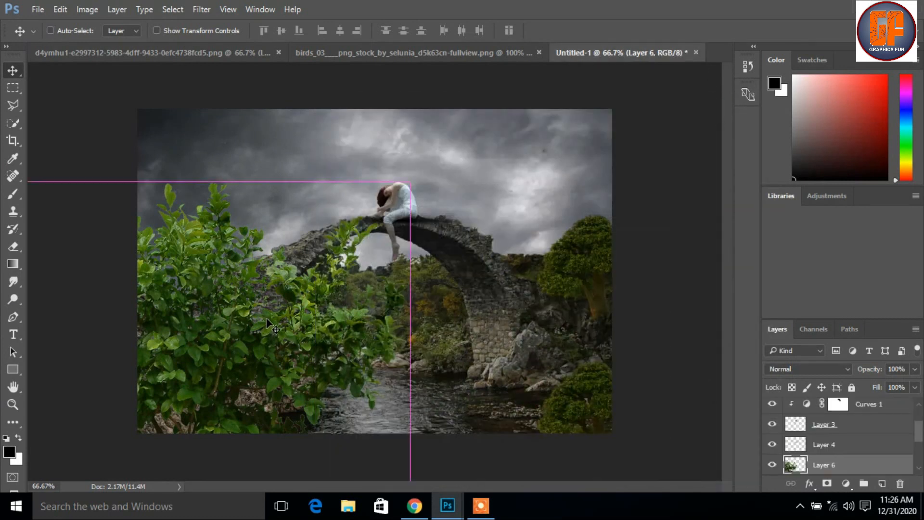
{"action": "key", "text": "ctrl+t"}
{"action": "left_click_drag", "start_coordinate": [409, 181], "coordinate": [299, 261]}
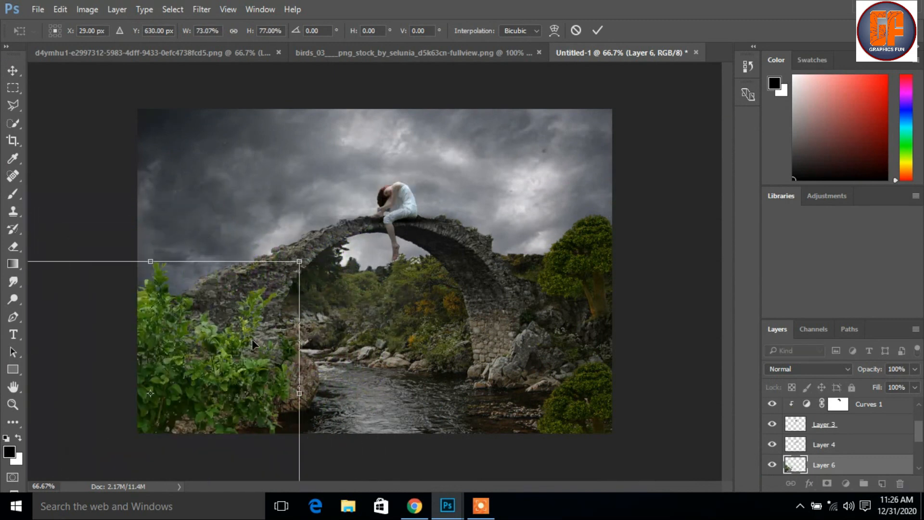
{"action": "left_click_drag", "start_coordinate": [236, 367], "coordinate": [223, 401]}
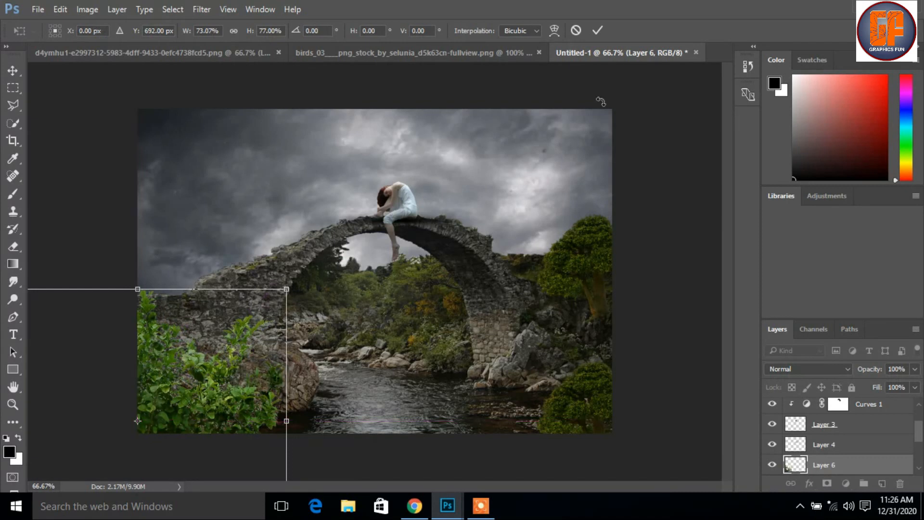
{"action": "left_click", "coordinate": [597, 30]}
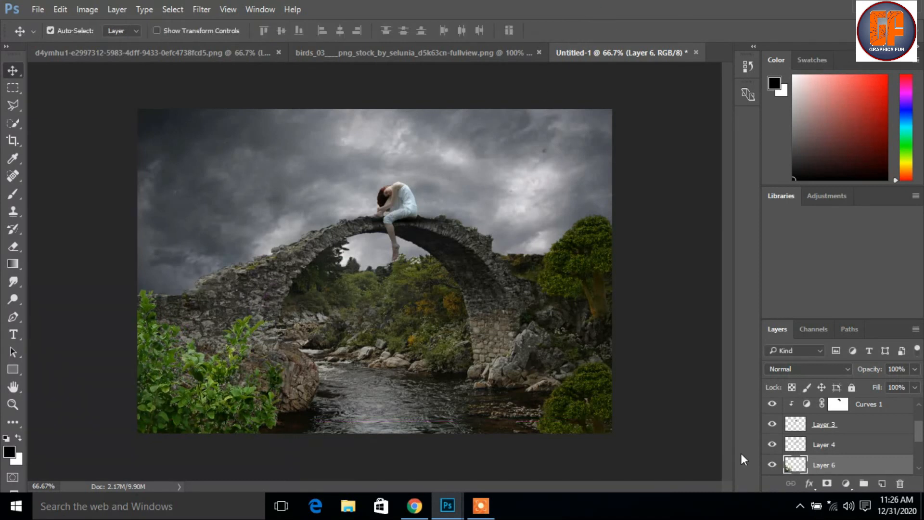
Darken the bush with a clipped Curves adjustment, lowering the RGB white point to about three quarters of full output
{"action": "left_click", "coordinate": [827, 483]}
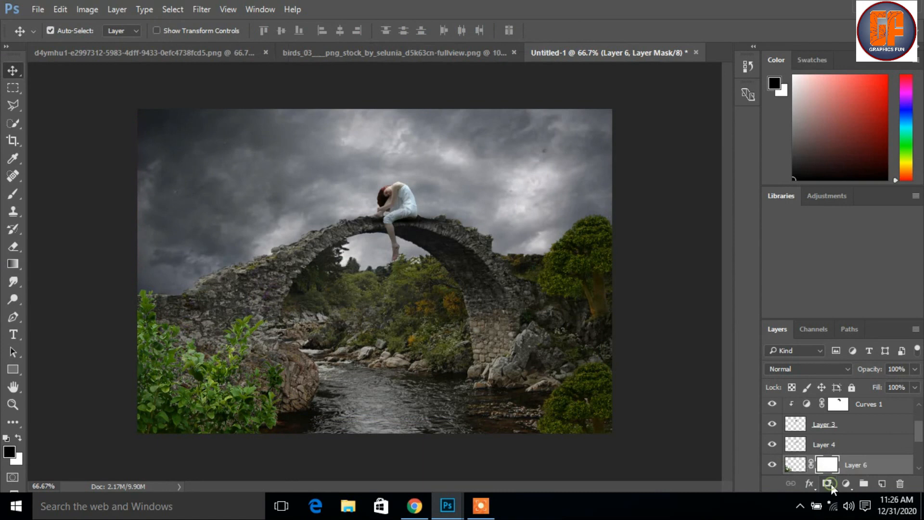
{"action": "key", "text": "ctrl+z"}
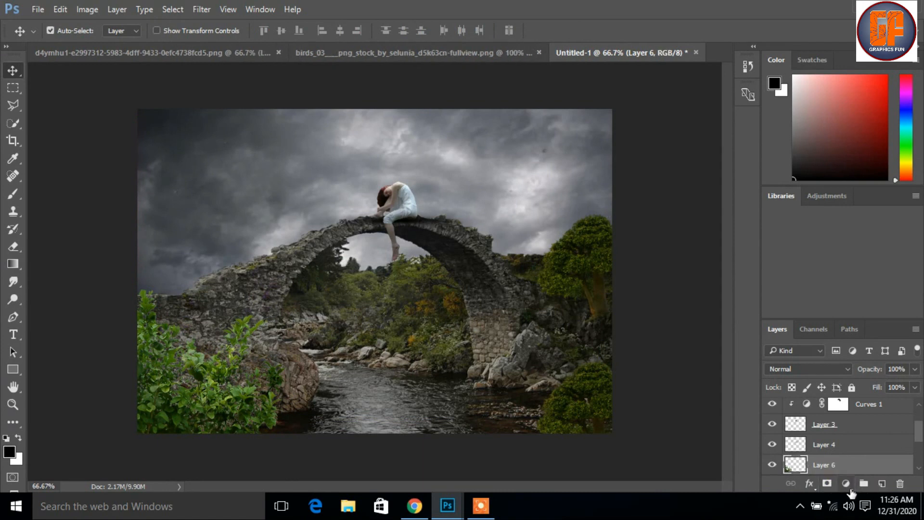
{"action": "left_click", "coordinate": [844, 484]}
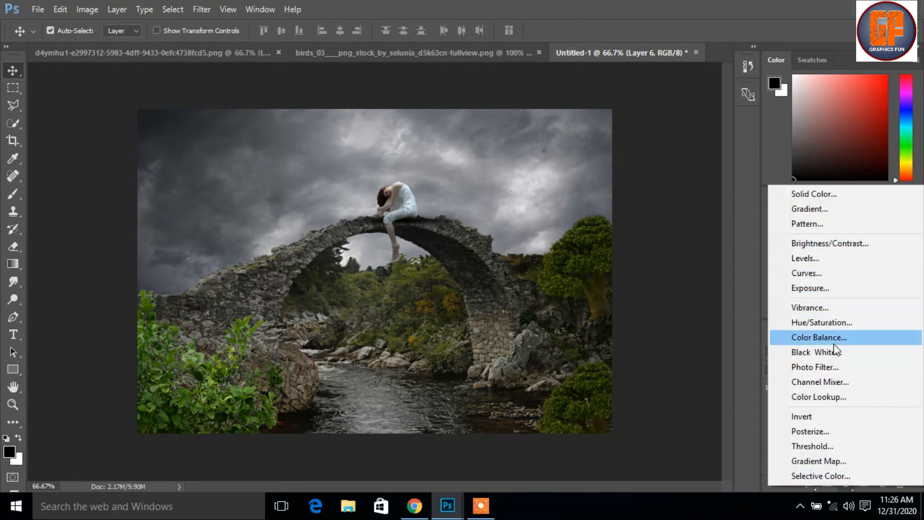
{"action": "left_click", "coordinate": [822, 274]}
{"action": "left_click", "coordinate": [744, 477]}
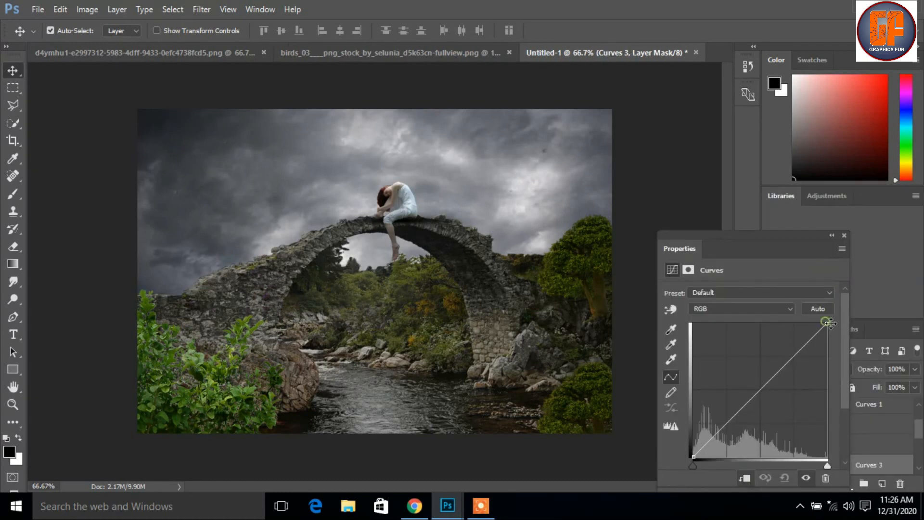
{"action": "left_click_drag", "start_coordinate": [827, 325], "coordinate": [843, 361]}
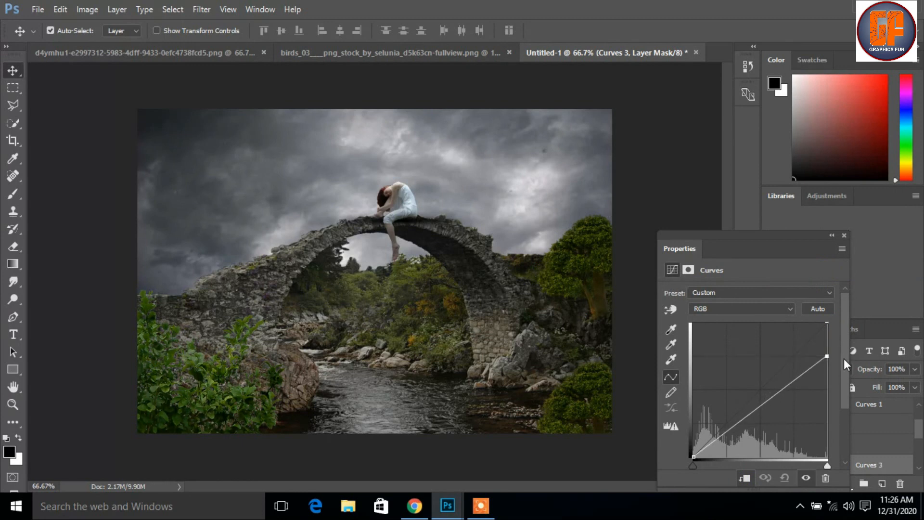
{"action": "left_click", "coordinate": [844, 235]}
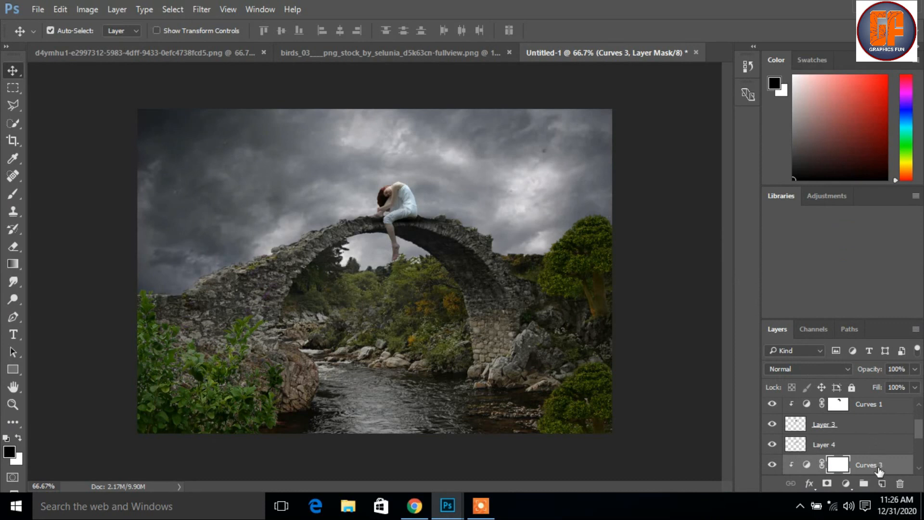
{"action": "scroll", "coordinate": [890, 436], "scroll_direction": "down", "scroll_amount": 3}
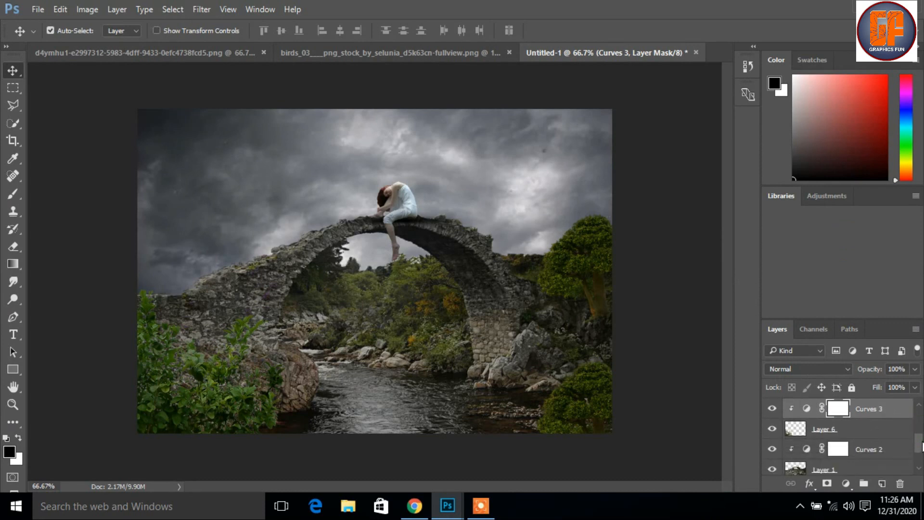
Merge the Curves 3 adjustment with the Layer 6 bush into a single layer
{"action": "left_click", "coordinate": [872, 431], "text": "shift"}
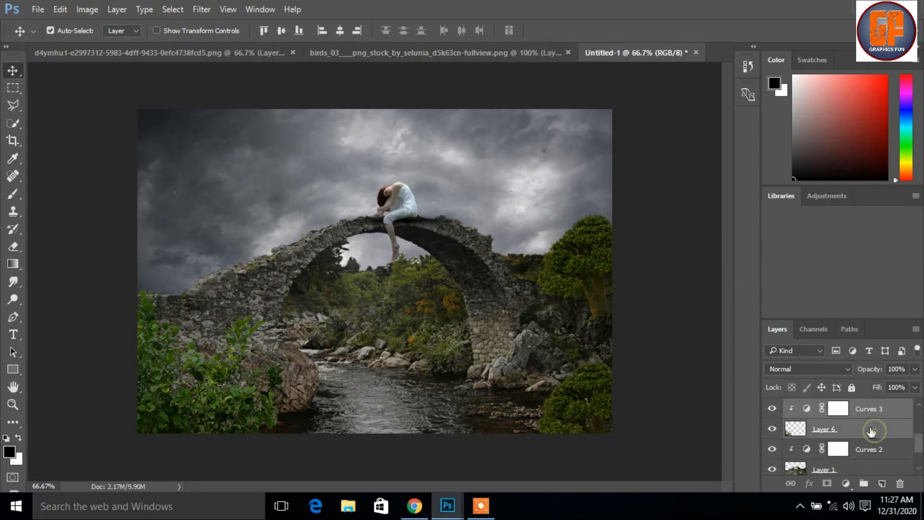
{"action": "right_click", "coordinate": [866, 429]}
{"action": "left_click", "coordinate": [776, 390]}
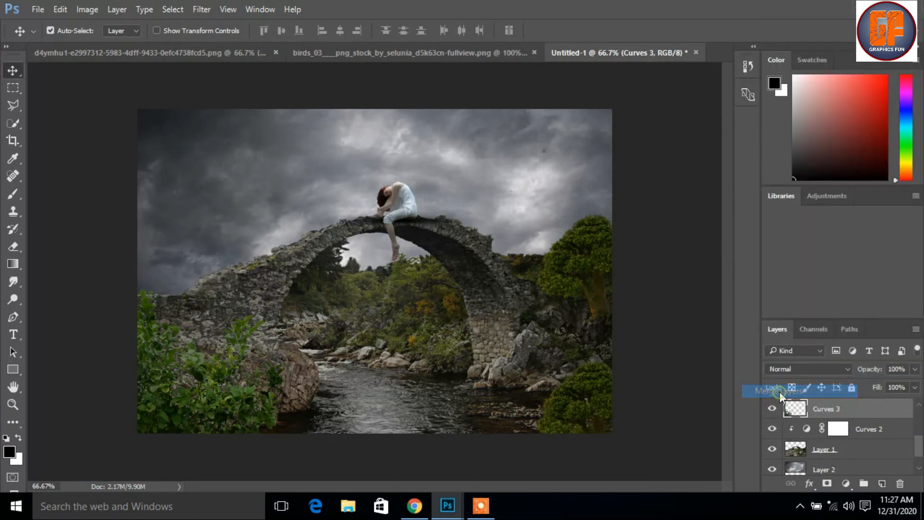
{"action": "scroll", "coordinate": [920, 450], "scroll_direction": "up", "scroll_amount": 1}
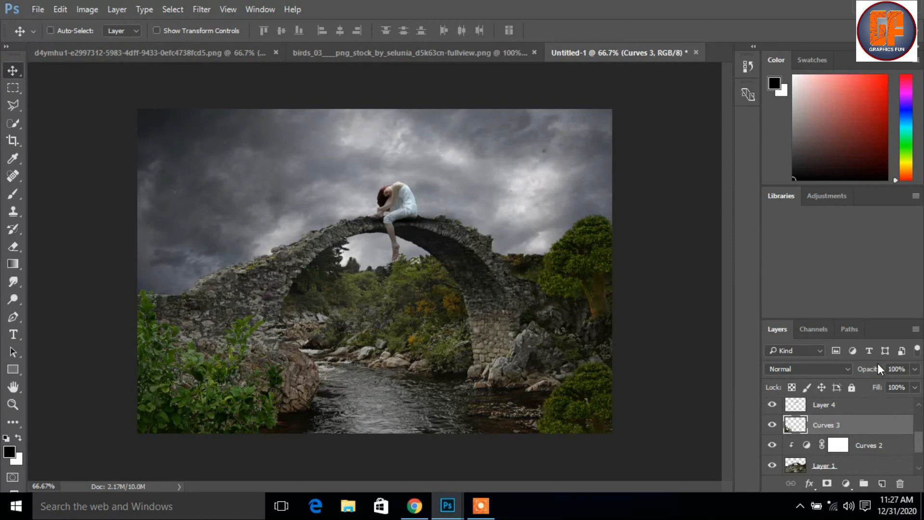
Duplicate the merged bush, scale the copy to 62.78% width and 62.74% height, and place it against the image's left edge above the bridge
{"action": "key", "text": "ctrl+j"}
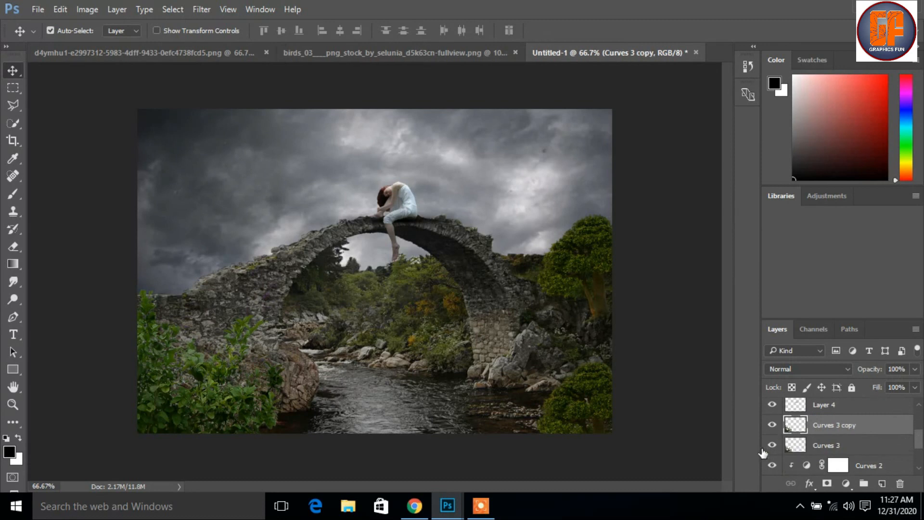
{"action": "left_click_drag", "start_coordinate": [872, 426], "coordinate": [861, 392]}
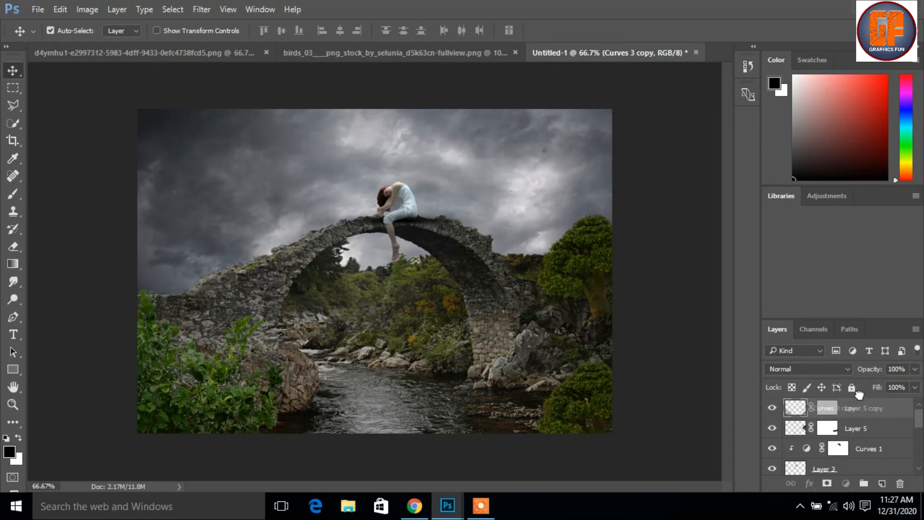
{"action": "left_click_drag", "start_coordinate": [156, 366], "coordinate": [178, 260]}
{"action": "key", "text": "ctrl+t"}
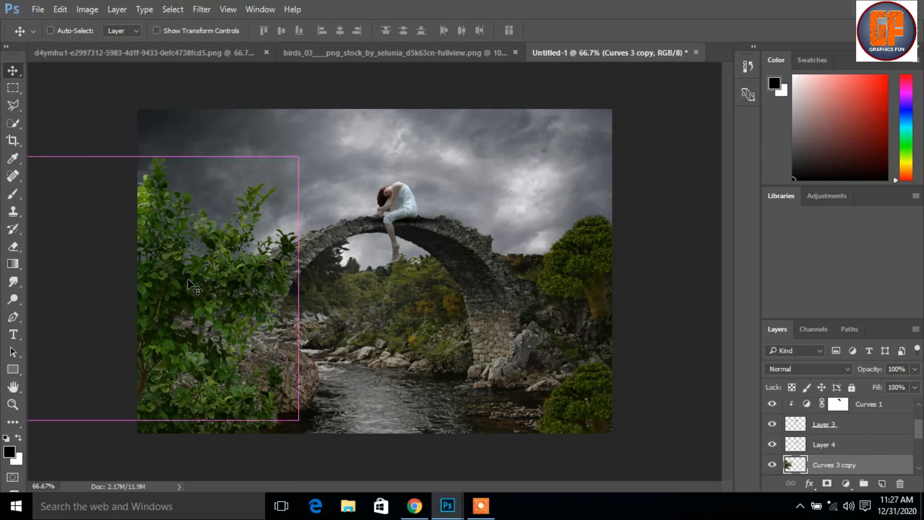
{"action": "left_click_drag", "start_coordinate": [296, 154], "coordinate": [212, 236]}
{"action": "left_click_drag", "start_coordinate": [175, 300], "coordinate": [171, 279]}
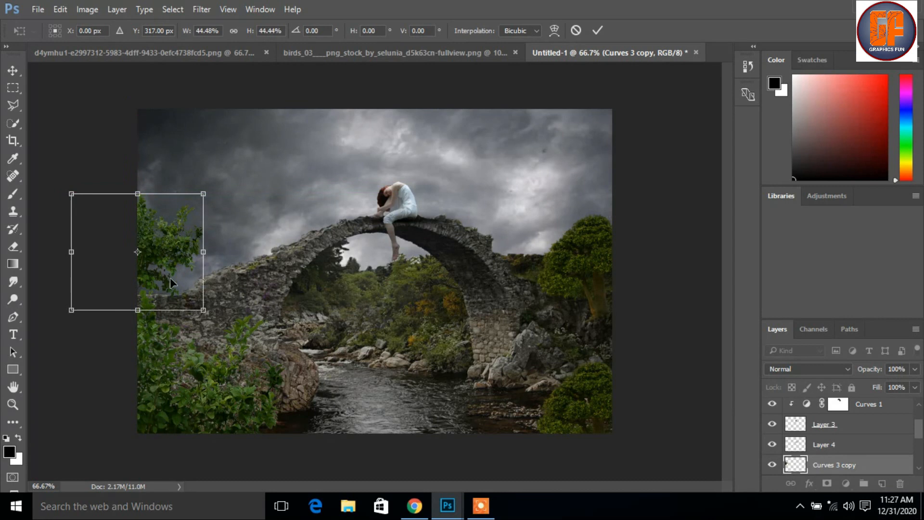
{"action": "left_click_drag", "start_coordinate": [205, 193], "coordinate": [230, 169]}
{"action": "mouse_move", "coordinate": [185, 256]}
{"action": "left_mouse_down"}
{"action": "mouse_move", "coordinate": [204, 234]}
{"action": "mouse_move", "coordinate": [197, 224]}
{"action": "mouse_move", "coordinate": [187, 229]}
{"action": "mouse_move", "coordinate": [189, 242]}
{"action": "left_mouse_up"}
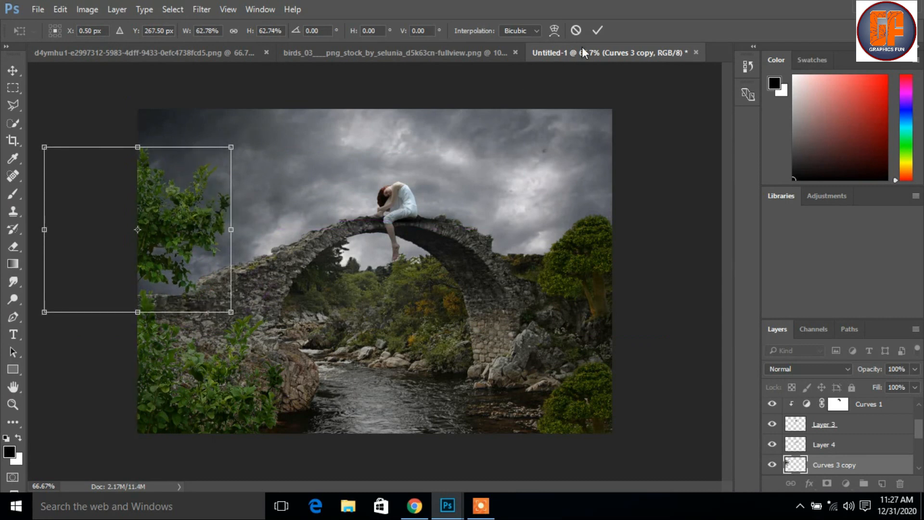
{"action": "left_click", "coordinate": [600, 31]}
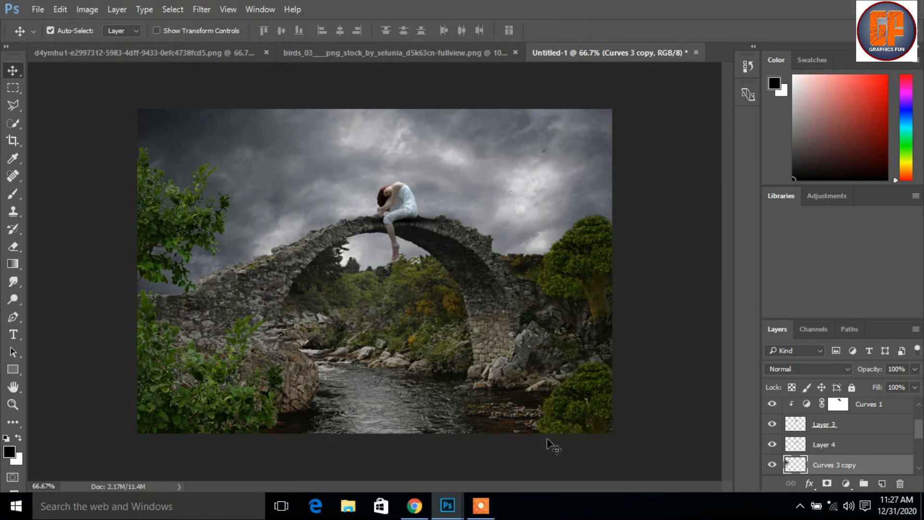
Copy the bush from the png_bush_2 image into the composition again, and close the bush image
{"action": "mouse_move", "coordinate": [450, 512]}
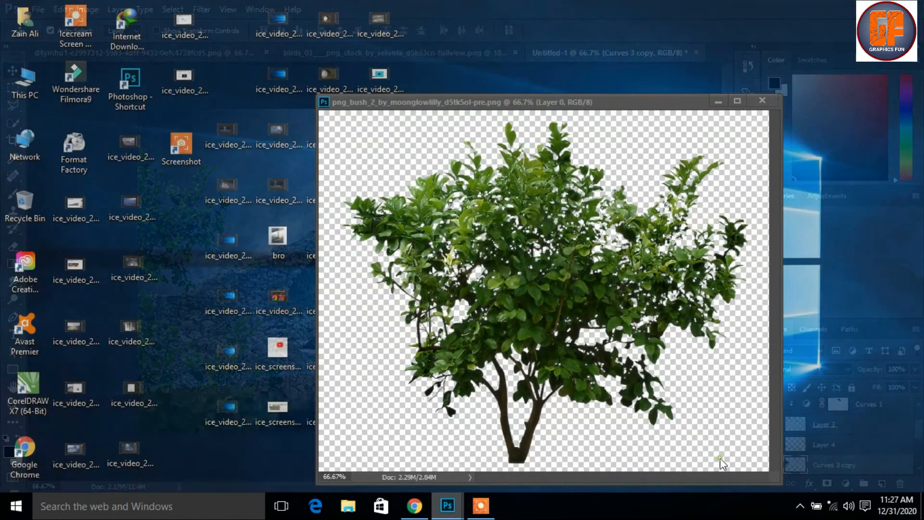
{"action": "left_click", "coordinate": [720, 458]}
{"action": "left_click_drag", "start_coordinate": [677, 106], "coordinate": [777, 106]}
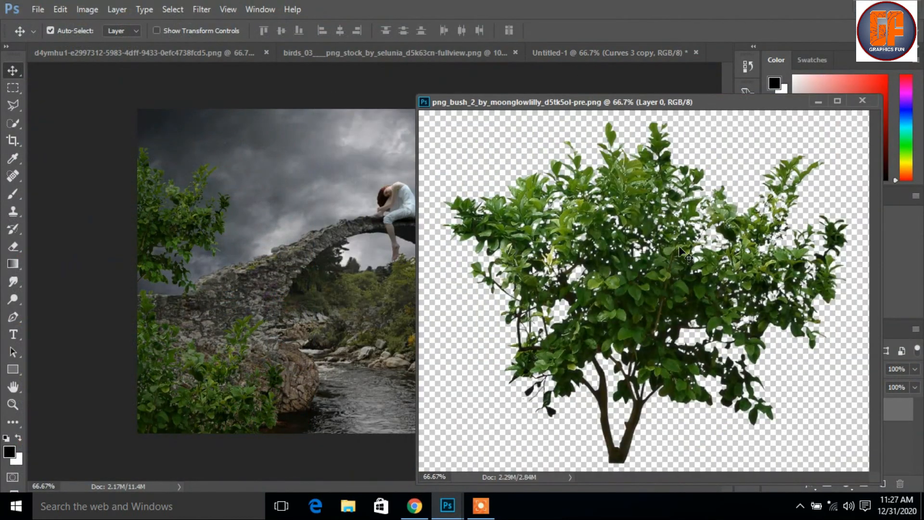
{"action": "left_click_drag", "start_coordinate": [659, 289], "coordinate": [359, 264]}
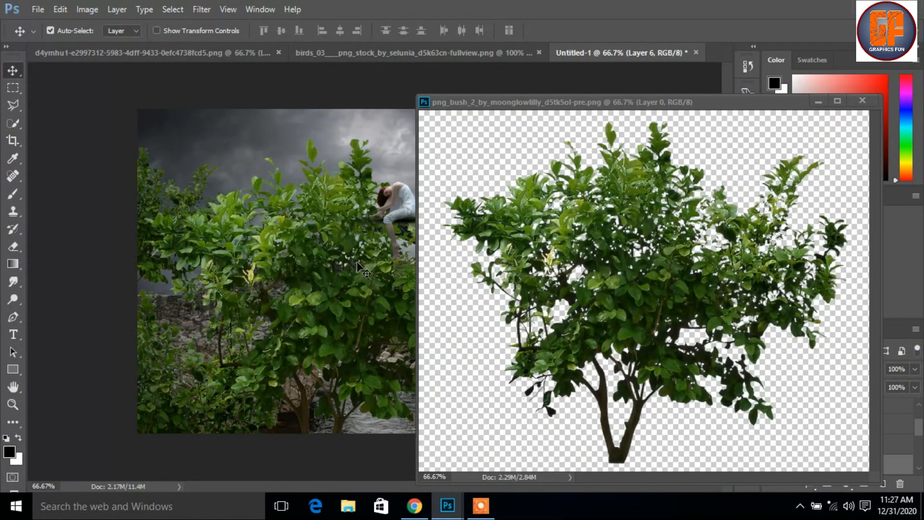
{"action": "left_click", "coordinate": [863, 102]}
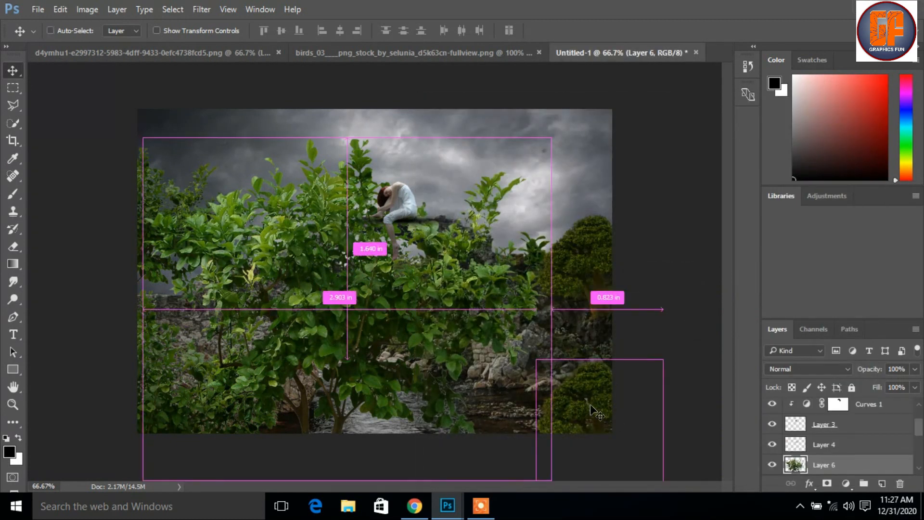
Scale the new bush to 36.20% width and 36.27% height and place it on the riverbank rocks beside the lower-left bush
{"action": "key", "text": "ctrl+t"}
{"action": "left_click_drag", "start_coordinate": [552, 137], "coordinate": [439, 231]}
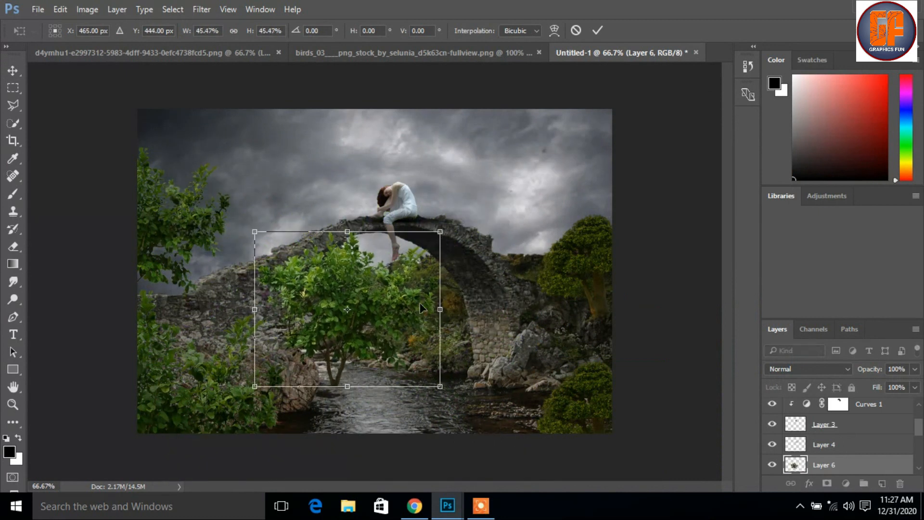
{"action": "left_click_drag", "start_coordinate": [365, 325], "coordinate": [343, 359]}
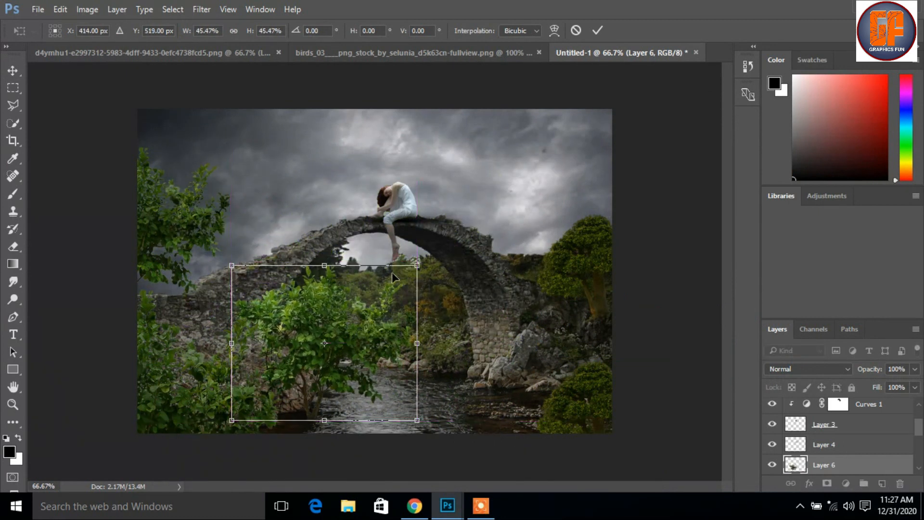
{"action": "left_click_drag", "start_coordinate": [418, 264], "coordinate": [398, 280]}
{"action": "left_click_drag", "start_coordinate": [359, 330], "coordinate": [345, 328]}
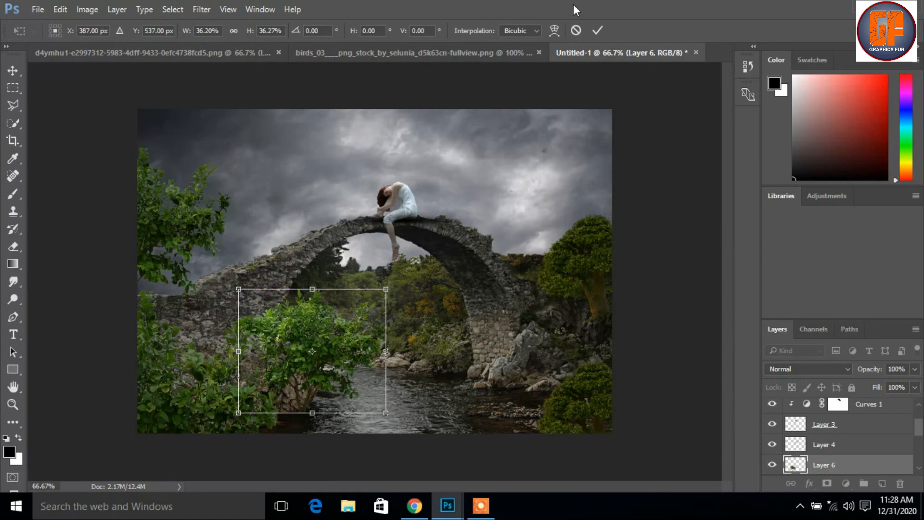
{"action": "left_click", "coordinate": [597, 31]}
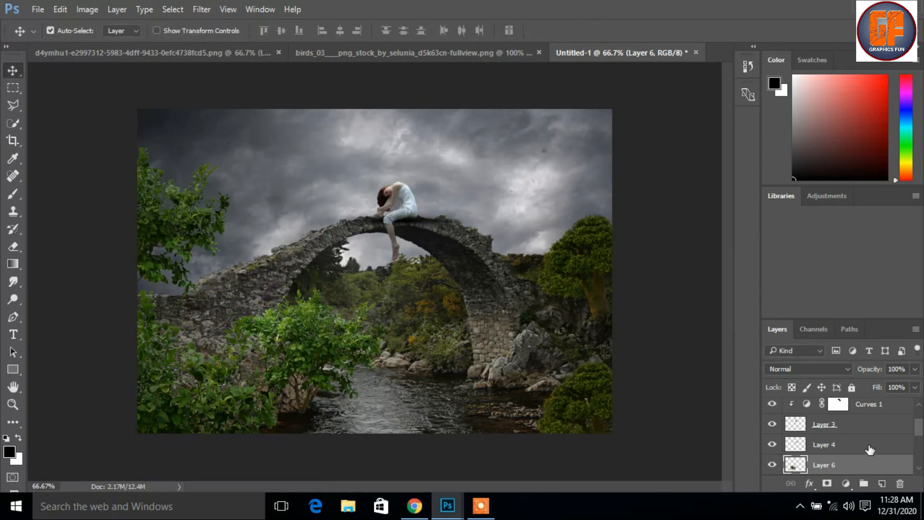
Add a layer mask to the riverbank bush and paint its trunk base with a black brush at 26% opacity
{"action": "left_click", "coordinate": [827, 483]}
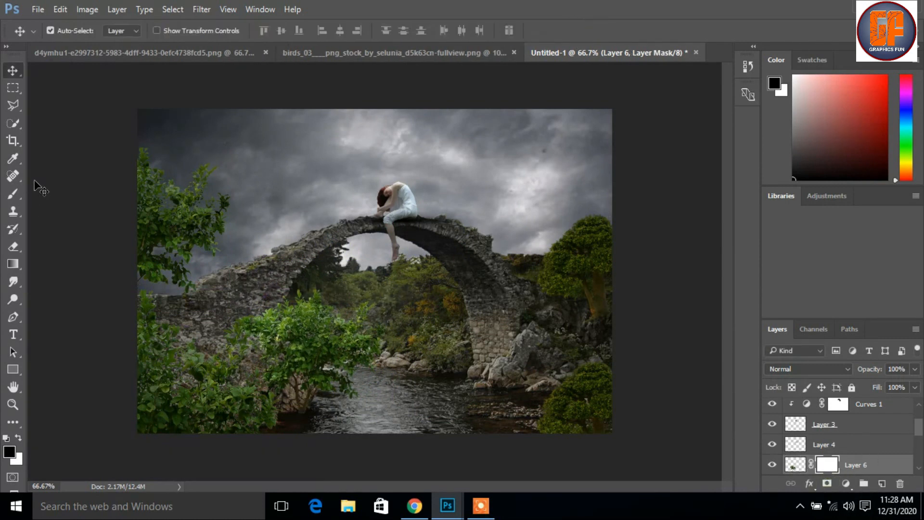
{"action": "left_click", "coordinate": [13, 194]}
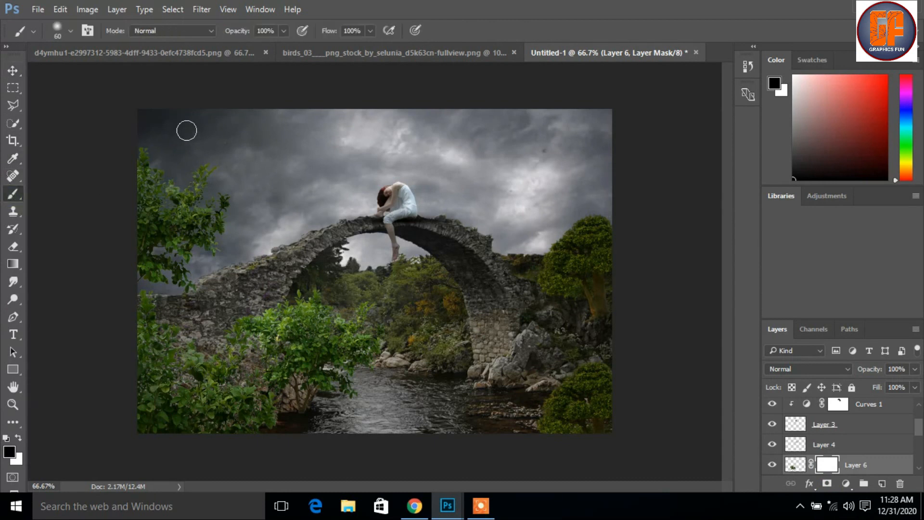
{"action": "left_click", "coordinate": [283, 30]}
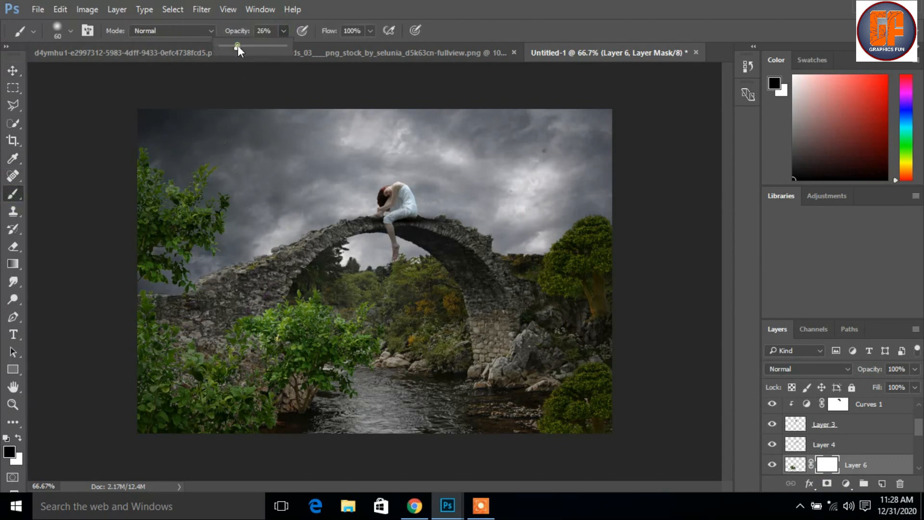
{"action": "left_click", "coordinate": [283, 30]}
{"action": "mouse_move", "coordinate": [305, 419]}
{"action": "left_mouse_down"}
{"action": "mouse_move", "coordinate": [298, 410]}
{"action": "mouse_move", "coordinate": [309, 425]}
{"action": "mouse_move", "coordinate": [304, 412]}
{"action": "left_mouse_up"}
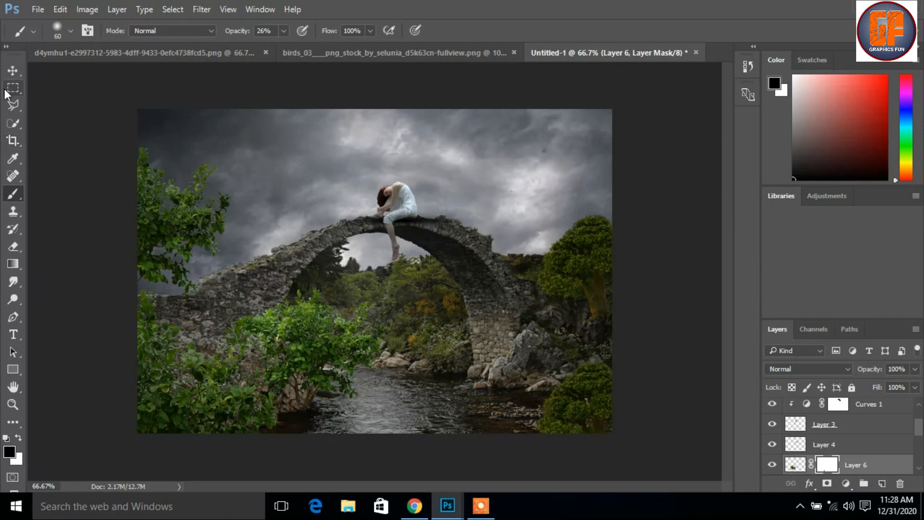
Scale the riverbank bush to 87.50% width and 87.68% height, rotate it 11.92°, and apply the transformation
{"action": "key", "text": "ctrl+t"}
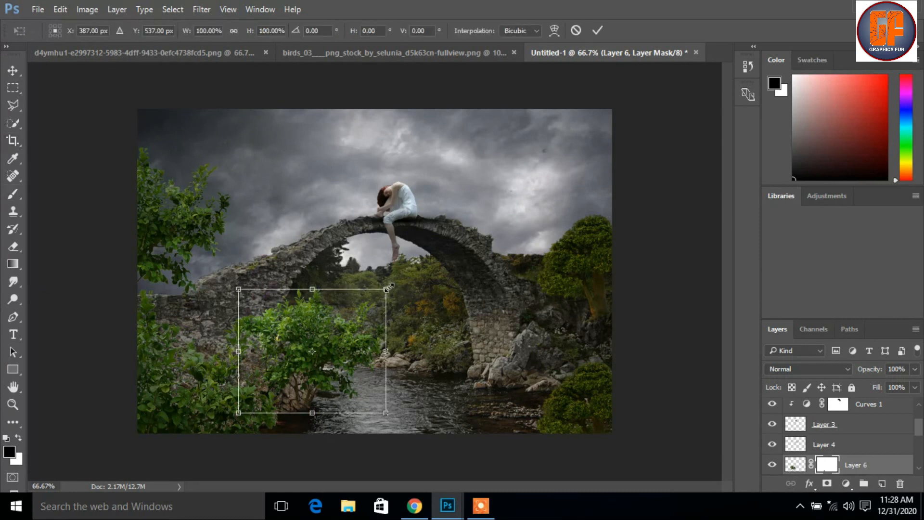
{"action": "left_click_drag", "start_coordinate": [387, 288], "coordinate": [418, 260]}
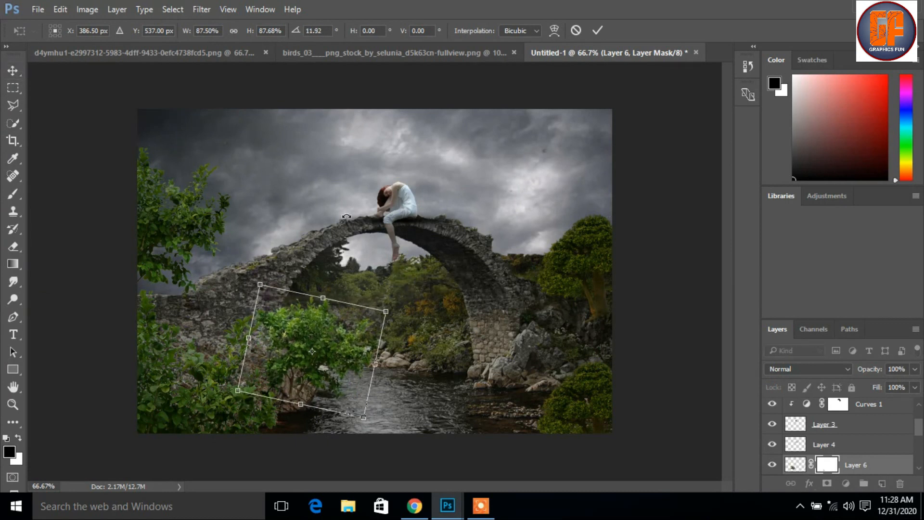
{"action": "left_click", "coordinate": [13, 71]}
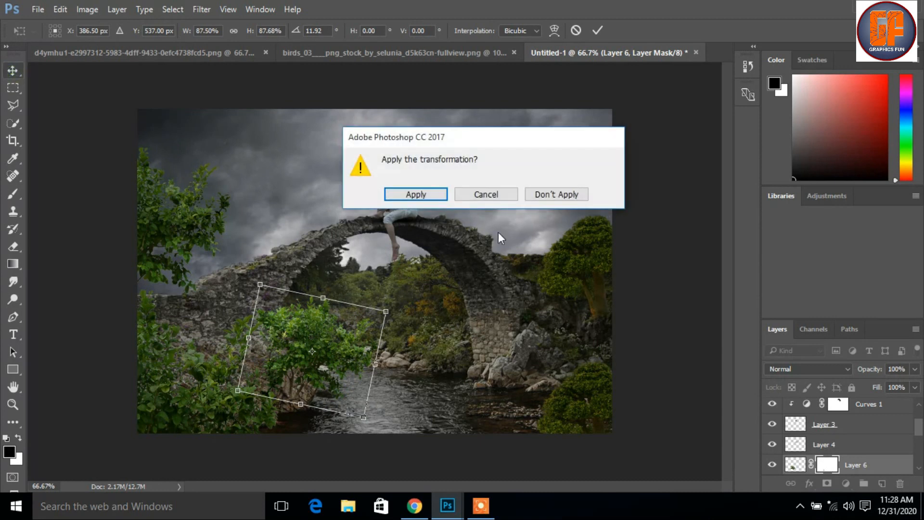
{"action": "left_click", "coordinate": [425, 198]}
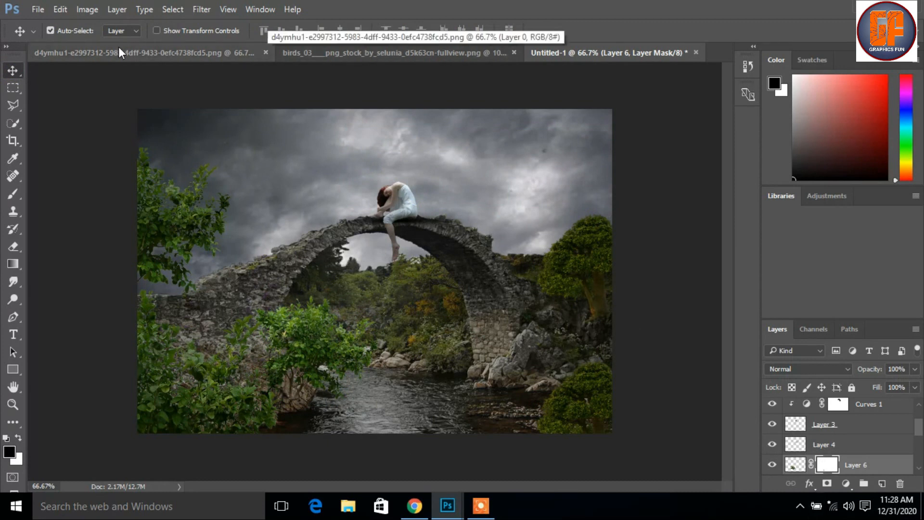
Copy the bird flock from the d4ymhu1 image into the composition and minimise the bird image
{"action": "left_click", "coordinate": [140, 54]}
{"action": "left_click_drag", "start_coordinate": [168, 59], "coordinate": [561, 75]}
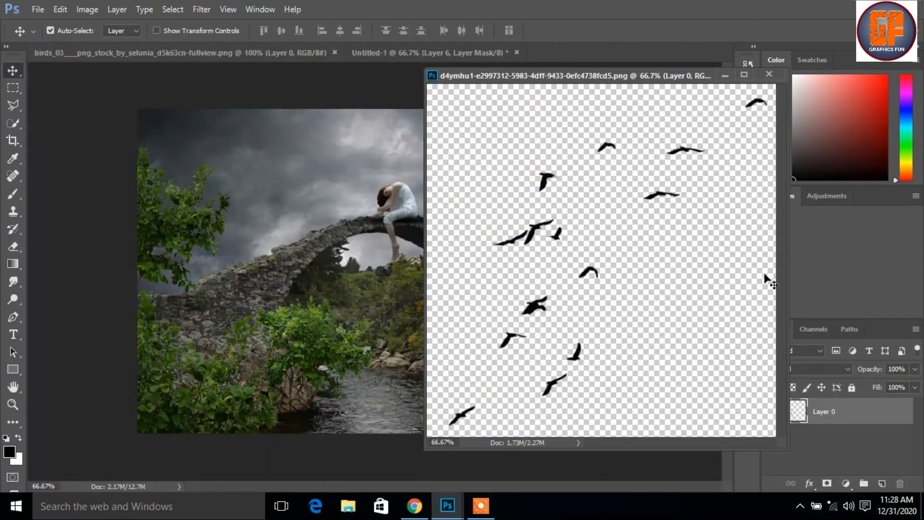
{"action": "left_click_drag", "start_coordinate": [531, 178], "coordinate": [302, 175]}
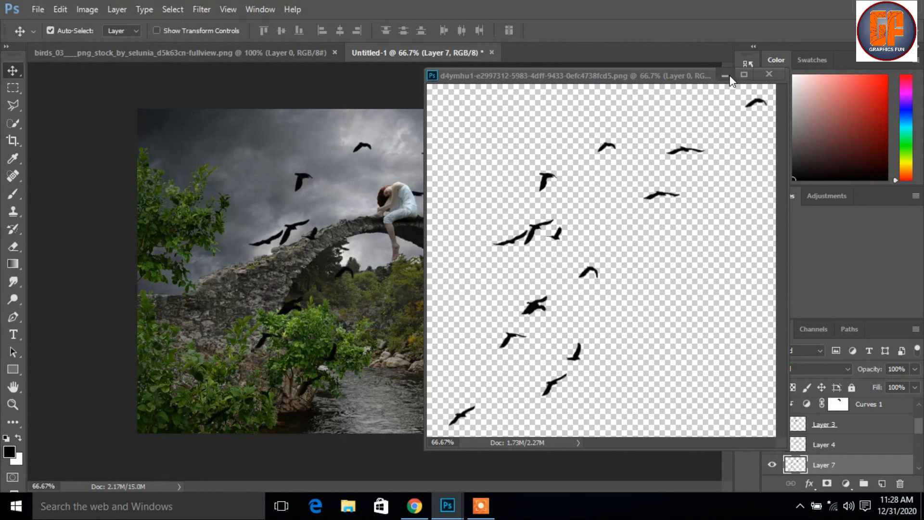
{"action": "left_click", "coordinate": [725, 76]}
Scale the bird flock to 30.23% width and 30.36% height and place it in the sky to the woman's left
{"action": "key", "text": "ctrl+t"}
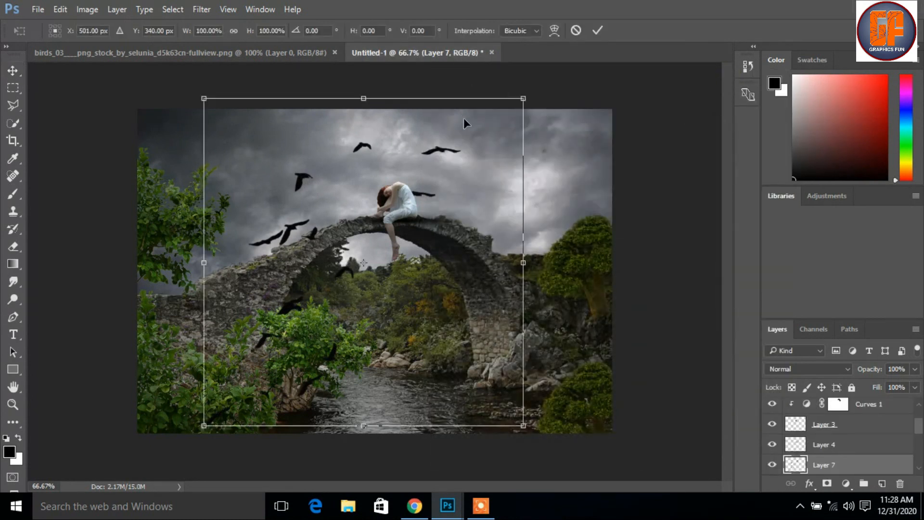
{"action": "left_click_drag", "start_coordinate": [518, 94], "coordinate": [312, 143]}
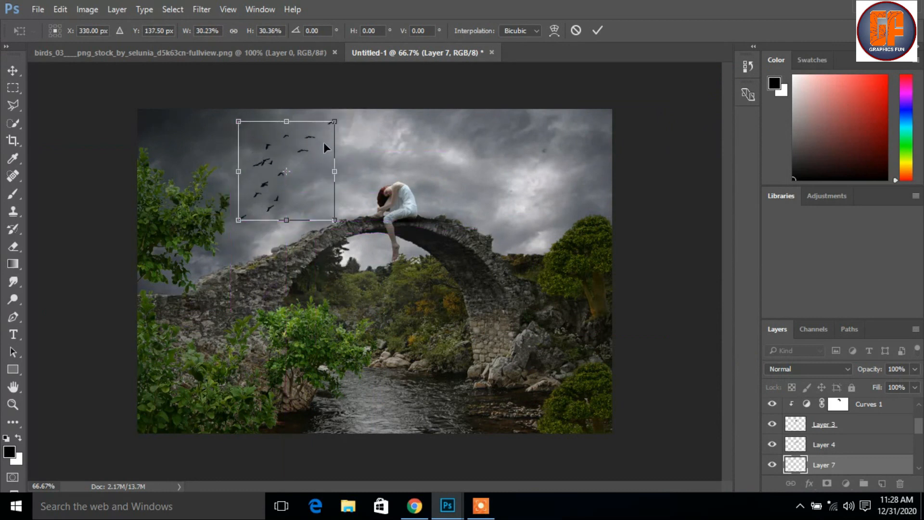
{"action": "left_click", "coordinate": [595, 31]}
Copy the second bird flock from the birds_03 image into the composition and close the birds image
{"action": "left_click", "coordinate": [227, 52]}
{"action": "left_click_drag", "start_coordinate": [227, 53], "coordinate": [424, 176]}
{"action": "left_click_drag", "start_coordinate": [336, 217], "coordinate": [224, 171]}
{"action": "left_click", "coordinate": [822, 179]}
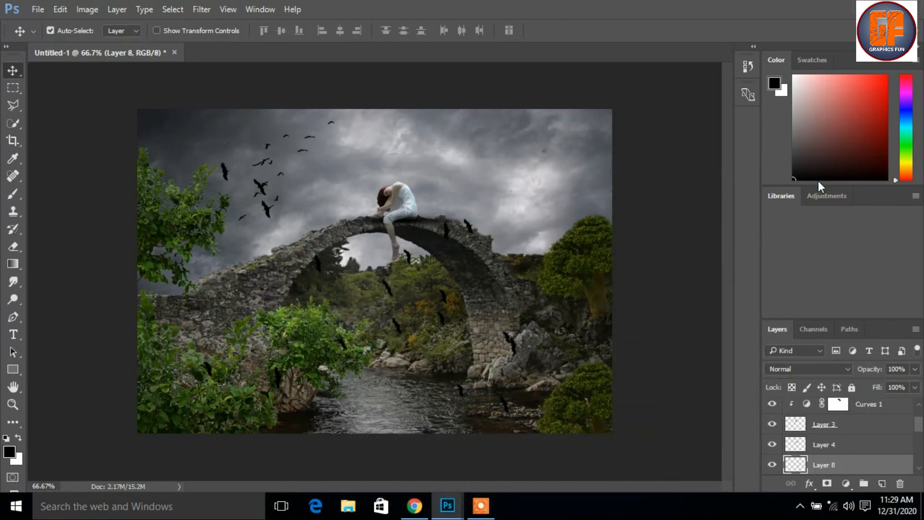
Scale the second flock to 31.11% width and 31.14% height, rotate it 13.99°, and place it in the sky to the woman's right
{"action": "key", "text": "ctrl+t"}
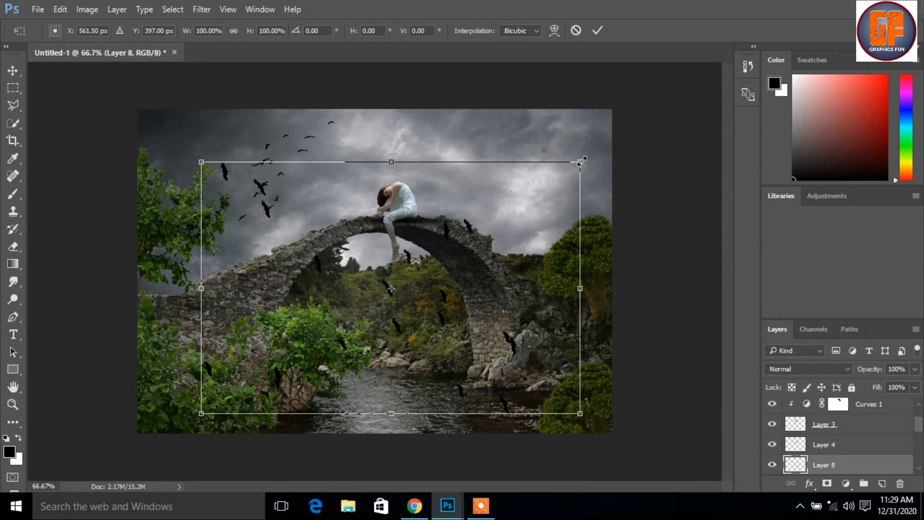
{"action": "mouse_move", "coordinate": [581, 162]}
{"action": "left_mouse_down"}
{"action": "mouse_move", "coordinate": [463, 242]}
{"action": "mouse_move", "coordinate": [529, 196]}
{"action": "mouse_move", "coordinate": [564, 149]}
{"action": "mouse_move", "coordinate": [579, 148]}
{"action": "left_mouse_up"}
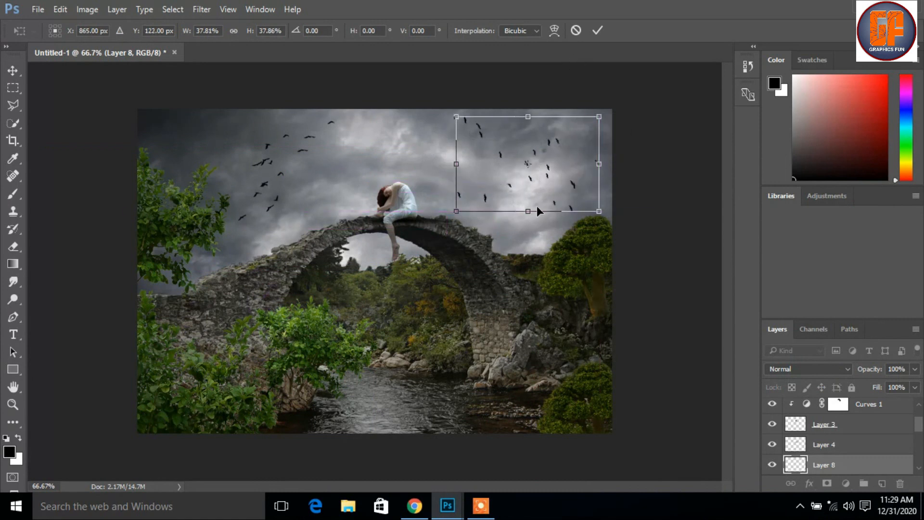
{"action": "left_click_drag", "start_coordinate": [439, 212], "coordinate": [440, 187]}
{"action": "left_click_drag", "start_coordinate": [579, 173], "coordinate": [556, 187]}
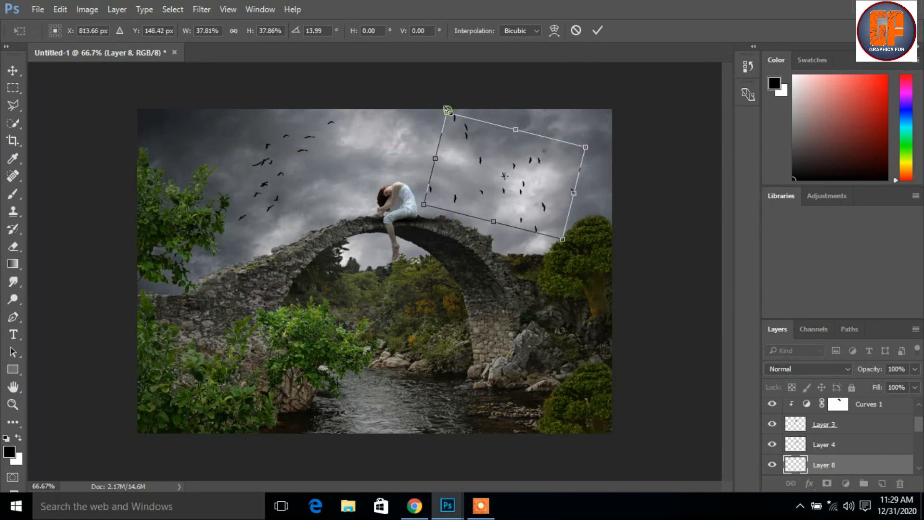
{"action": "left_click_drag", "start_coordinate": [453, 116], "coordinate": [459, 123]}
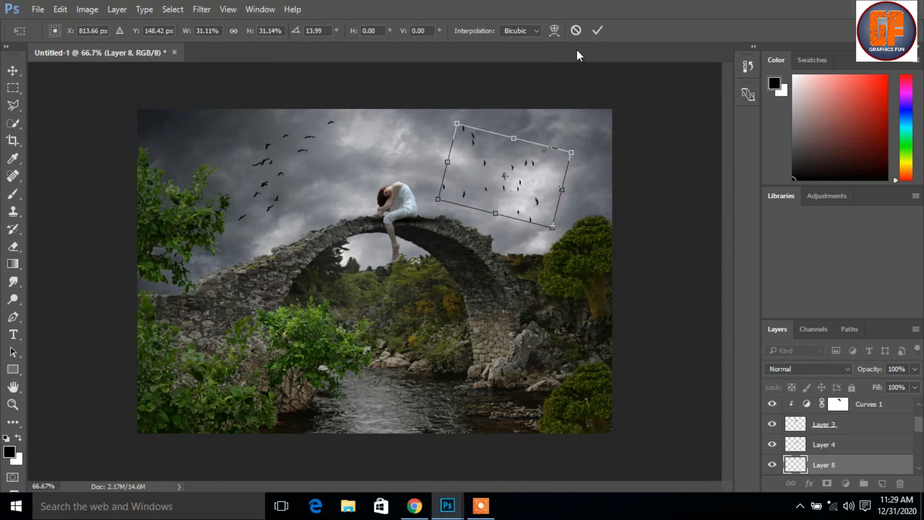
{"action": "left_click", "coordinate": [597, 31]}
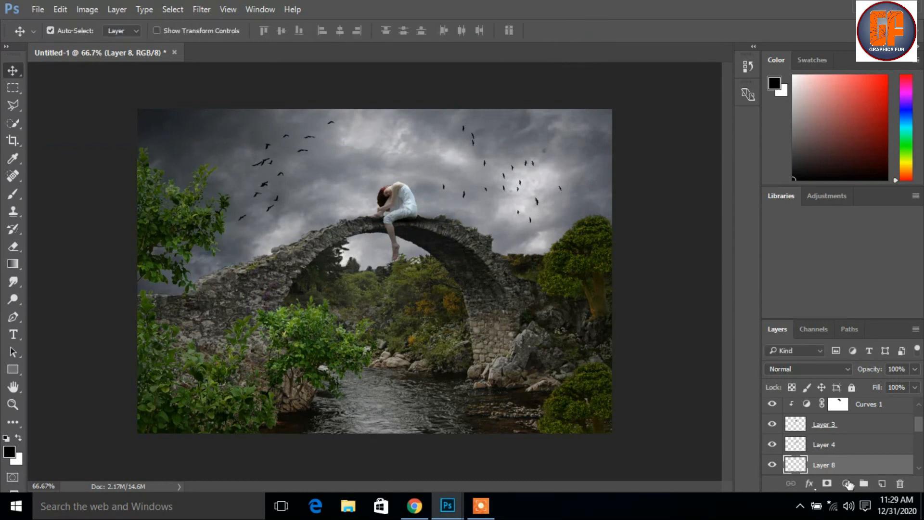
Create a new empty layer directly above Layer 5 copy
{"action": "scroll", "coordinate": [911, 441], "scroll_direction": "up", "scroll_amount": 2}
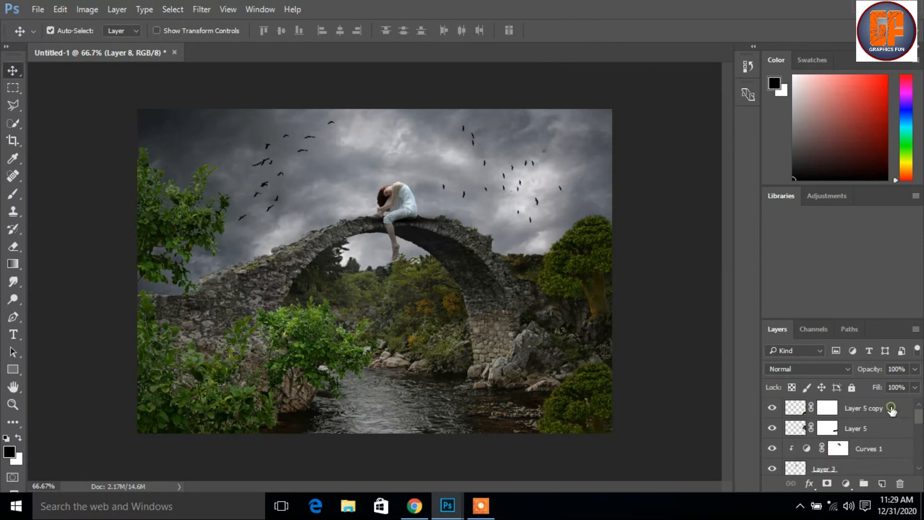
{"action": "left_click", "coordinate": [891, 410]}
{"action": "left_click", "coordinate": [881, 483]}
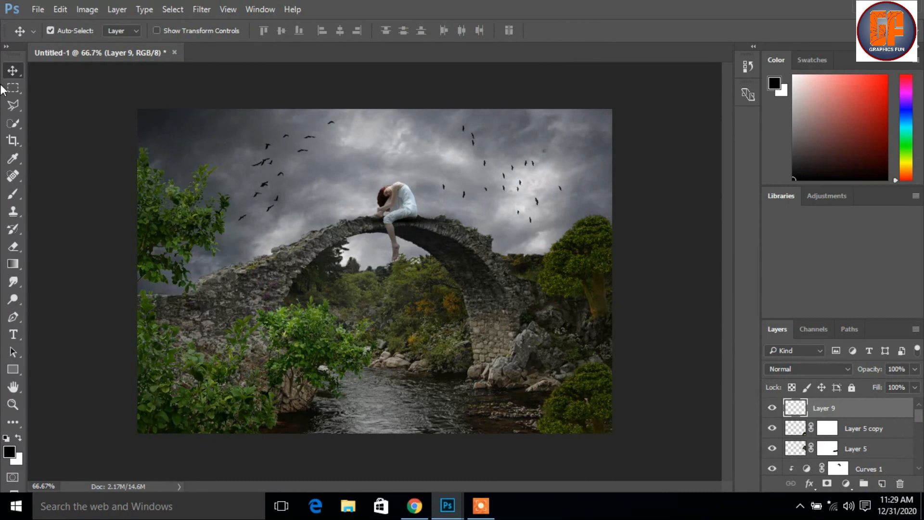
Darken the foreground, the image edges and the upper sky on the new layer with a soft black brush, size 300 at 26% opacity
{"action": "left_click", "coordinate": [13, 194]}
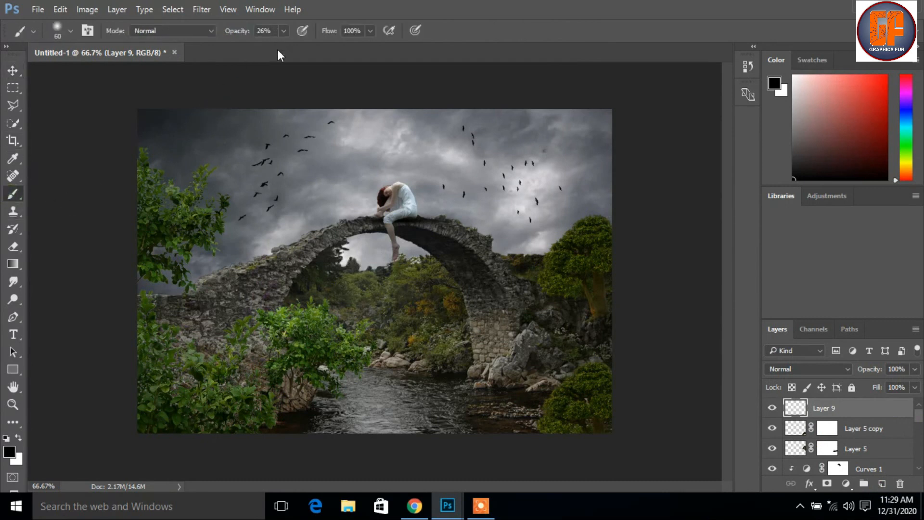
{"action": "left_click", "coordinate": [165, 120]}
{"action": "key", "text": "bracketright"}
{"action": "key", "text": "bracketright"}
{"action": "key", "text": "bracketright"}
{"action": "key", "text": "bracketright"}
{"action": "key", "text": "bracketright"}
{"action": "key", "text": "bracketright"}
{"action": "key", "text": "bracketright"}
{"action": "mouse_move", "coordinate": [280, 332]}
{"action": "left_mouse_down"}
{"action": "mouse_move", "coordinate": [324, 367]}
{"action": "mouse_move", "coordinate": [168, 371]}
{"action": "mouse_move", "coordinate": [592, 354]}
{"action": "left_mouse_up"}
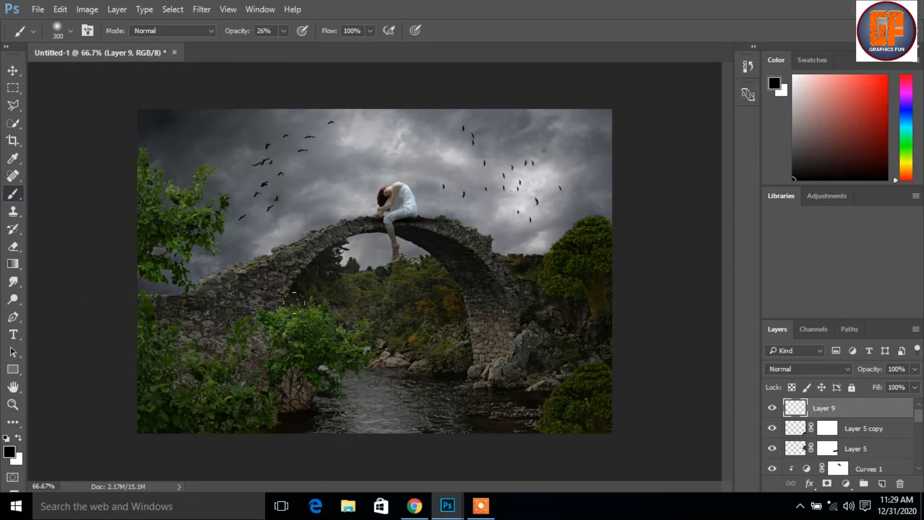
{"action": "mouse_move", "coordinate": [171, 365]}
{"action": "left_mouse_down"}
{"action": "mouse_move", "coordinate": [157, 96]}
{"action": "mouse_move", "coordinate": [57, 103]}
{"action": "mouse_move", "coordinate": [137, 76]}
{"action": "mouse_move", "coordinate": [321, 64]}
{"action": "mouse_move", "coordinate": [568, 98]}
{"action": "mouse_move", "coordinate": [668, 214]}
{"action": "mouse_move", "coordinate": [544, 214]}
{"action": "mouse_move", "coordinate": [443, 143]}
{"action": "mouse_move", "coordinate": [424, 86]}
{"action": "mouse_move", "coordinate": [551, 223]}
{"action": "left_mouse_up"}
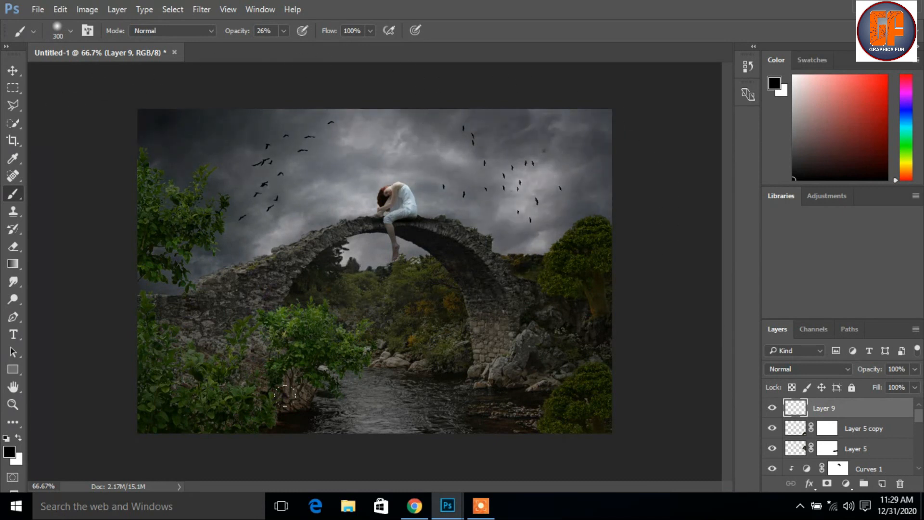
{"action": "left_click_drag", "start_coordinate": [149, 168], "coordinate": [373, 98]}
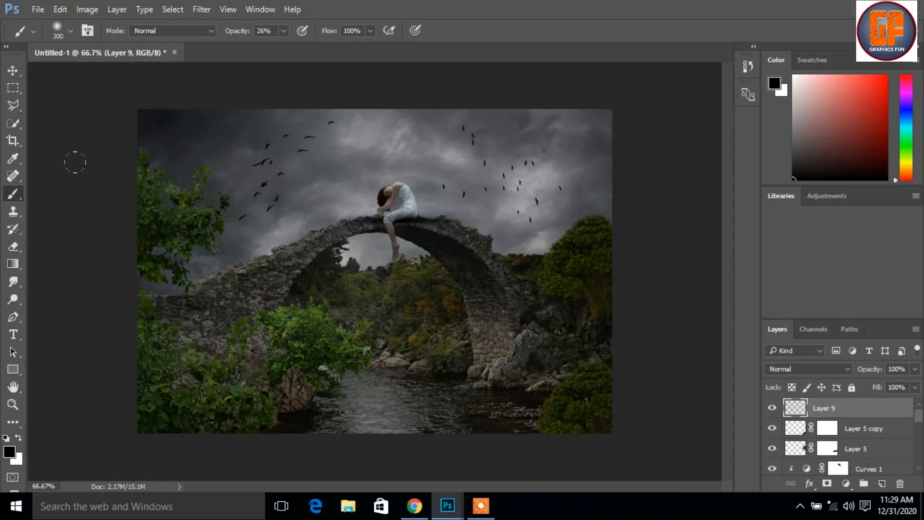
{"action": "left_click", "coordinate": [12, 73]}
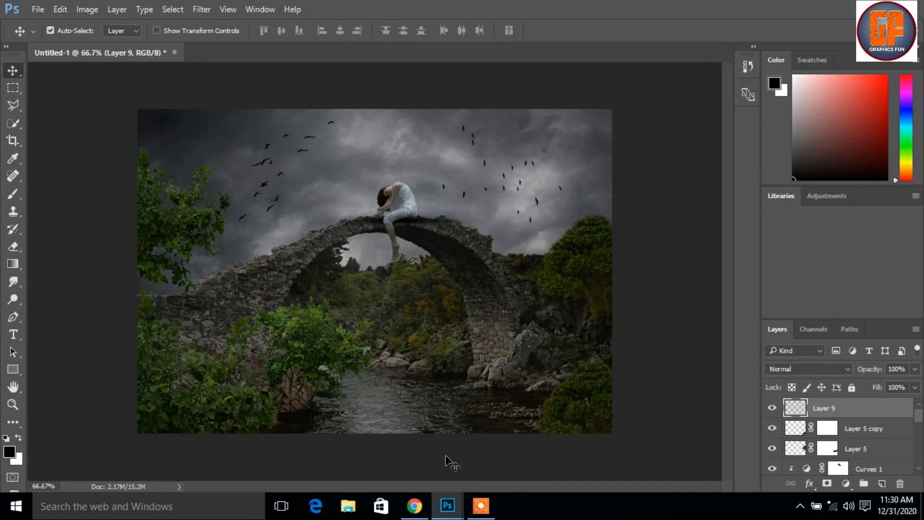
Stamp all visible layers into a new top layer and open it in the Camera Raw Filter
{"action": "key", "text": "ctrl+alt+shift+e"}
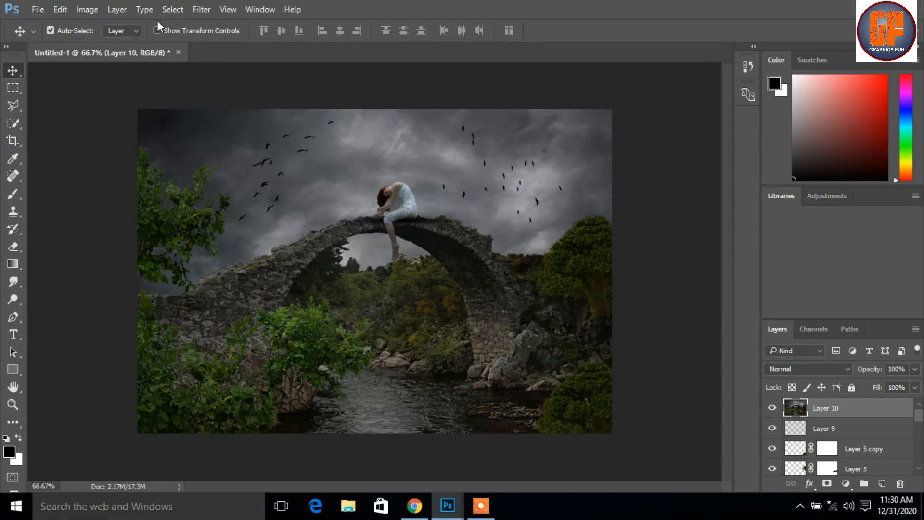
{"action": "left_click", "coordinate": [198, 10]}
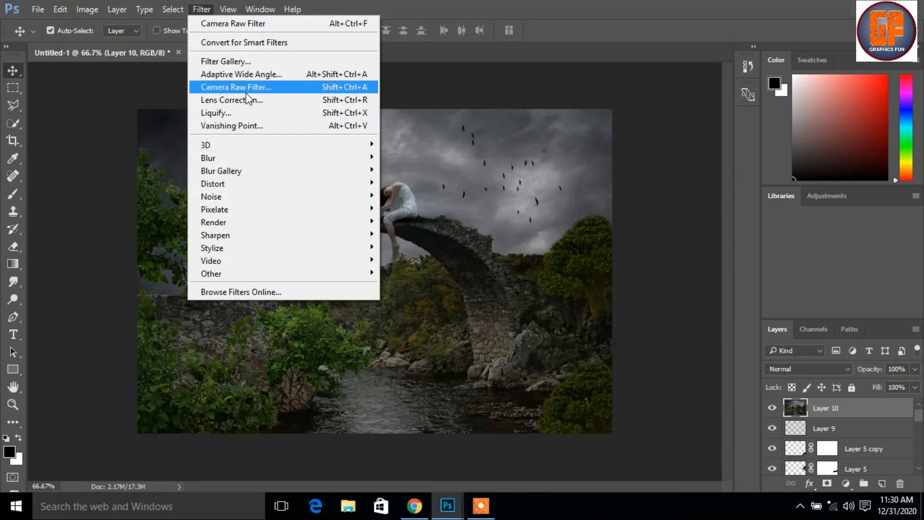
{"action": "left_click", "coordinate": [248, 87]}
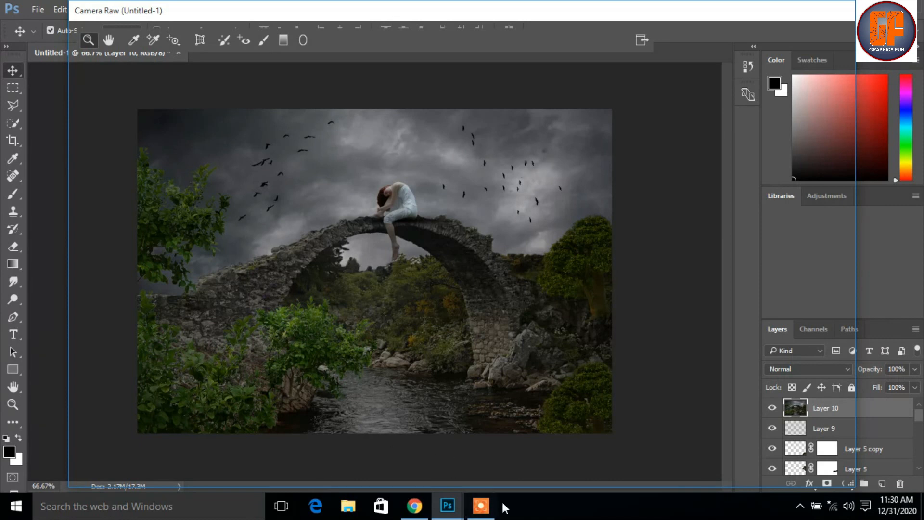
{"action": "left_click", "coordinate": [490, 507]}
{"action": "left_click", "coordinate": [492, 485]}
{"action": "left_click", "coordinate": [478, 484]}
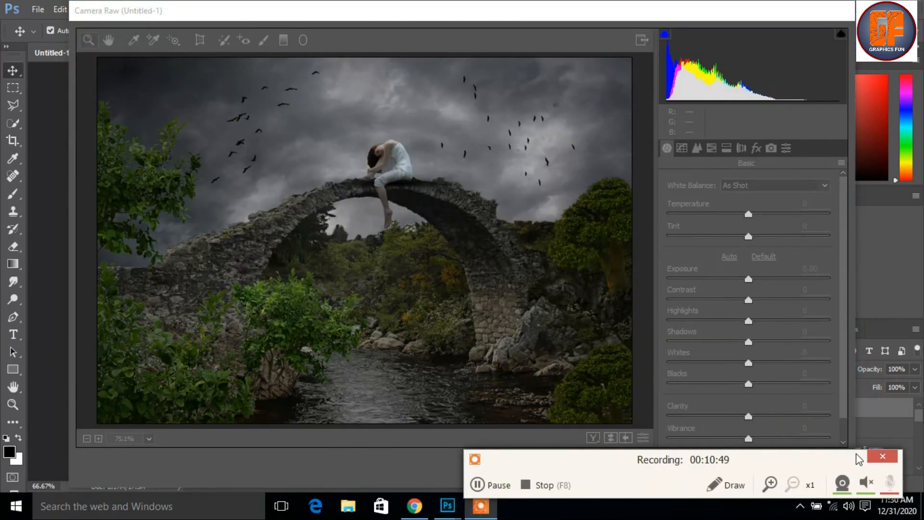
{"action": "left_click", "coordinate": [856, 457]}
Set Temperature to -7, Exposure -0.35, Contrast +2, Highlights -10, Shadows +6, Whites +3, Blacks +12 and Clarity +2
{"action": "left_click_drag", "start_coordinate": [748, 215], "coordinate": [745, 216]}
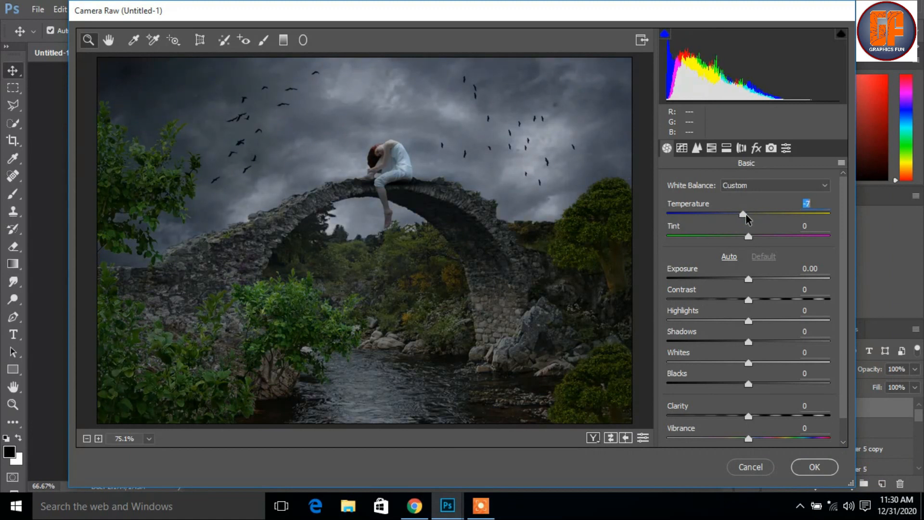
{"action": "left_click_drag", "start_coordinate": [748, 279], "coordinate": [757, 385]}
{"action": "left_click", "coordinate": [749, 342]}
{"action": "left_click", "coordinate": [749, 384]}
{"action": "left_click_drag", "start_coordinate": [748, 416], "coordinate": [753, 421]}
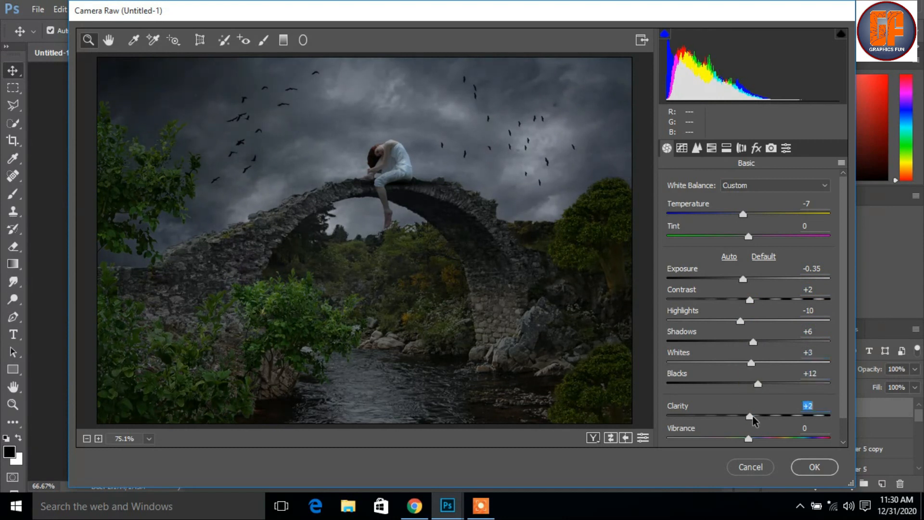
Shift the HSL hues to Reds -11, Oranges +10, Greens -11, Aquas +6, Blues -25 and Purples +4
{"action": "left_click", "coordinate": [683, 149]}
{"action": "left_click", "coordinate": [697, 148]}
{"action": "left_click", "coordinate": [711, 147]}
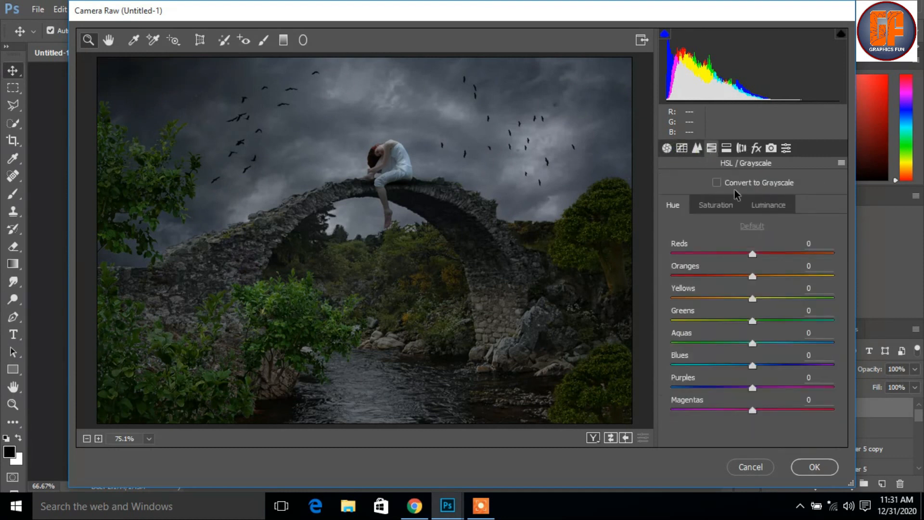
{"action": "left_click_drag", "start_coordinate": [752, 365], "coordinate": [736, 368]}
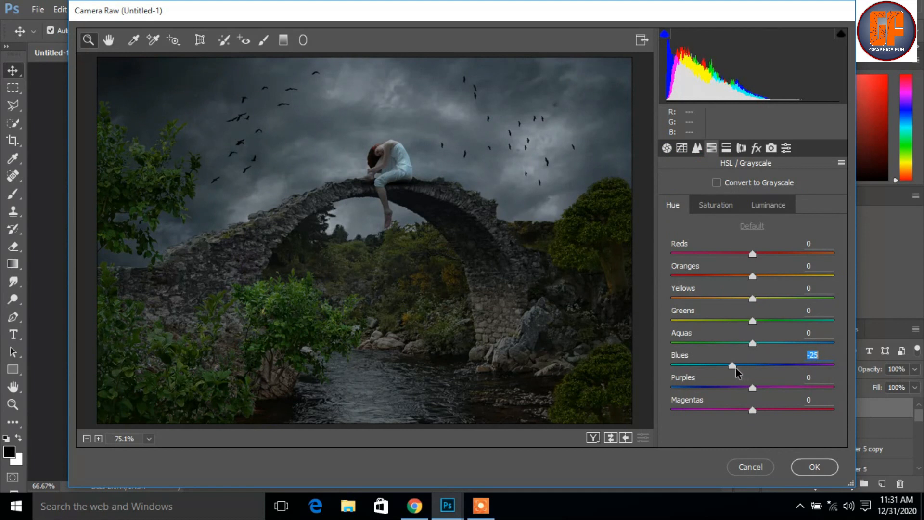
{"action": "left_click_drag", "start_coordinate": [753, 258], "coordinate": [760, 276]}
{"action": "left_click", "coordinate": [752, 320]}
{"action": "left_click_drag", "start_coordinate": [753, 321], "coordinate": [760, 347]}
{"action": "left_click_drag", "start_coordinate": [752, 388], "coordinate": [759, 389]}
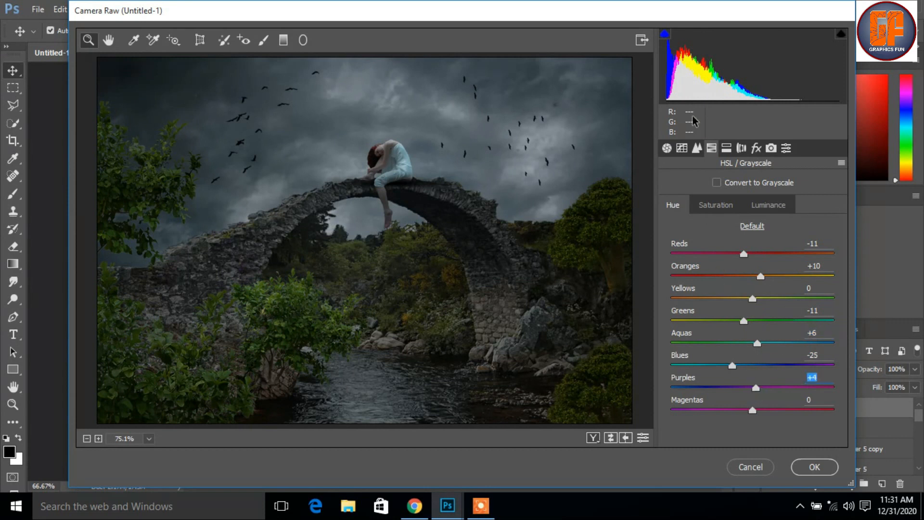
Set the post-crop vignetting amount to -6 and apply the Camera Raw adjustments to the merged layer
{"action": "left_click", "coordinate": [756, 148]}
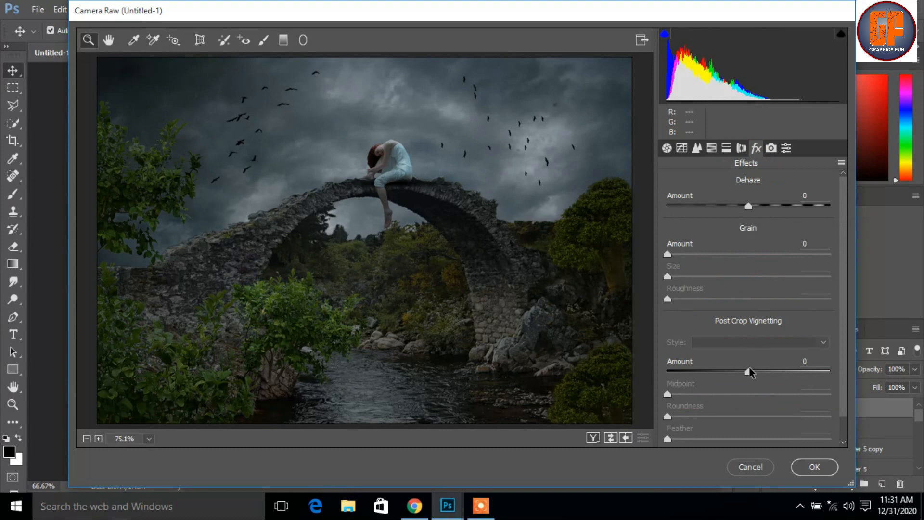
{"action": "left_click_drag", "start_coordinate": [748, 376], "coordinate": [745, 376]}
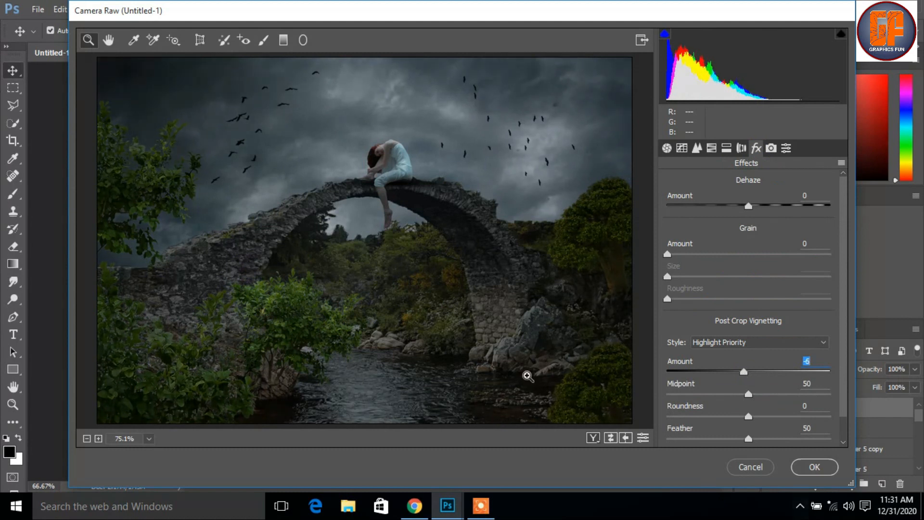
{"action": "left_click", "coordinate": [822, 473]}
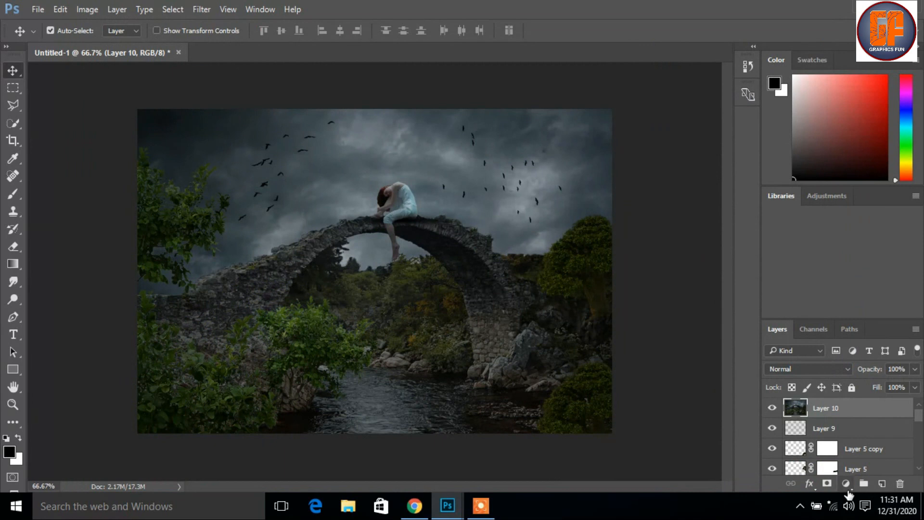
Add a Photo Filter adjustment layer above Layer 10 with 11% density and the cyan colour 00e4ec
{"action": "left_click", "coordinate": [845, 482]}
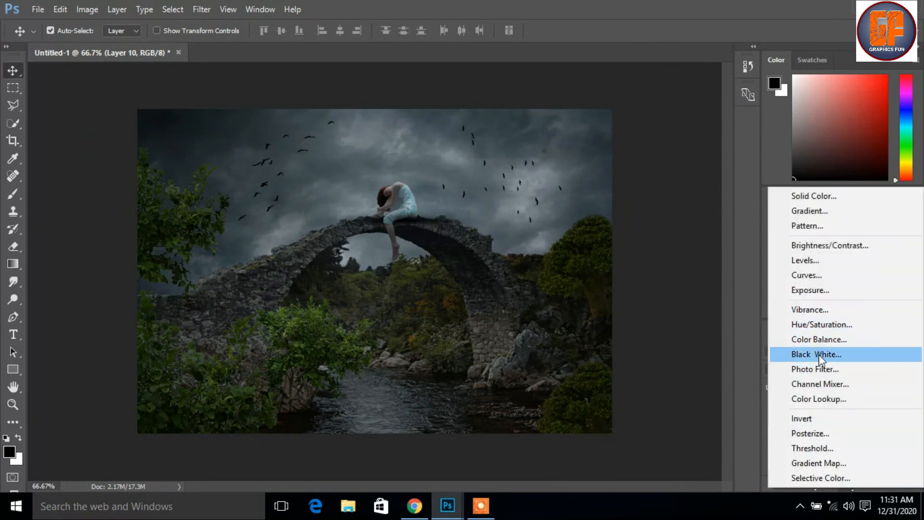
{"action": "left_click", "coordinate": [824, 369]}
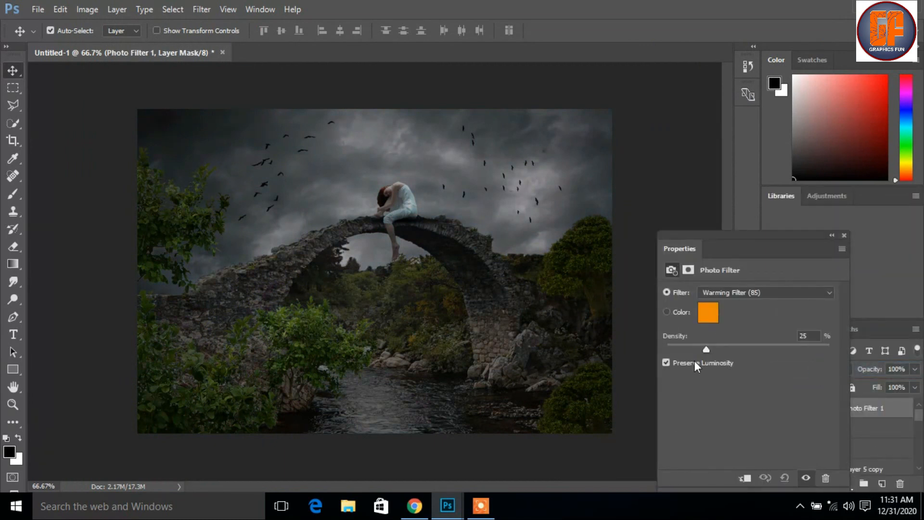
{"action": "left_click", "coordinate": [692, 345]}
{"action": "left_click", "coordinate": [709, 317]}
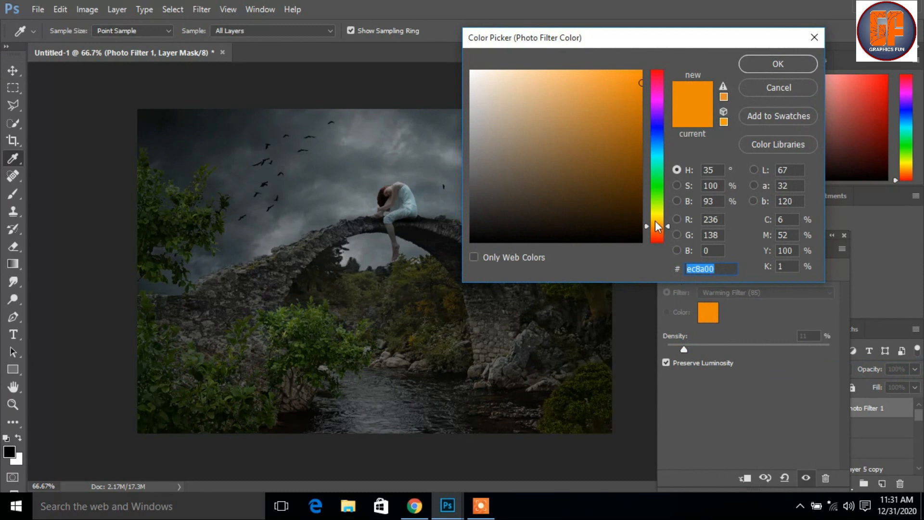
{"action": "left_click", "coordinate": [660, 150]}
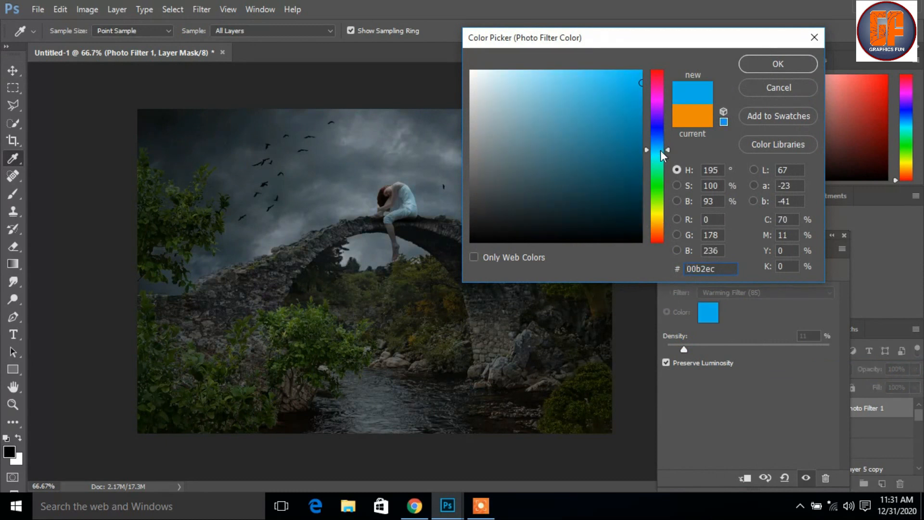
{"action": "left_click", "coordinate": [659, 156]}
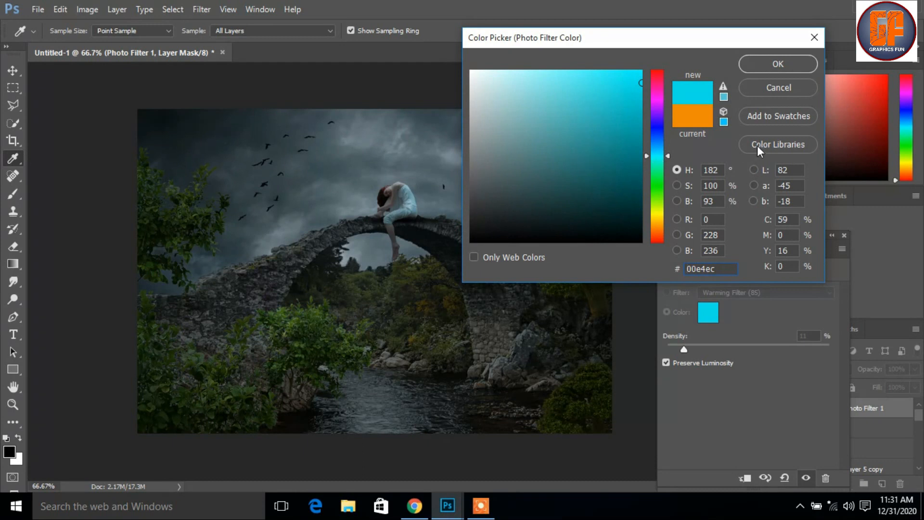
{"action": "left_click", "coordinate": [792, 62]}
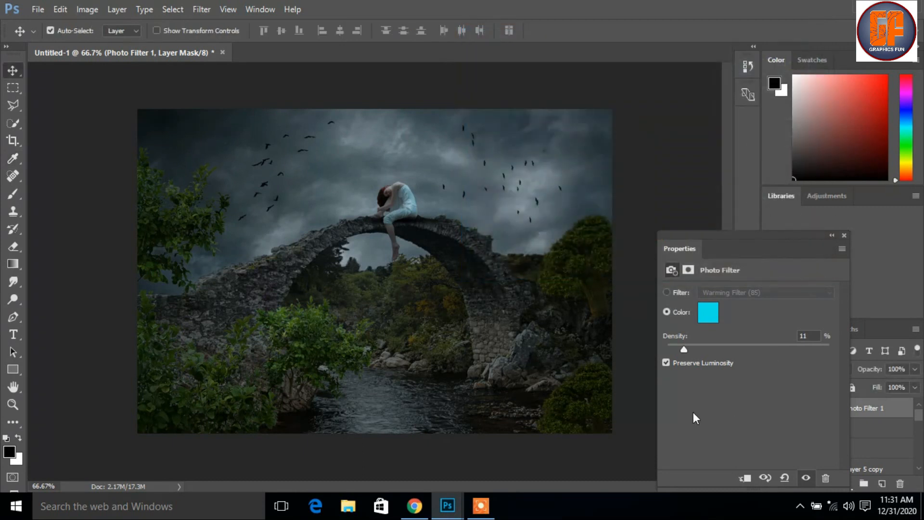
{"action": "left_click", "coordinate": [844, 235]}
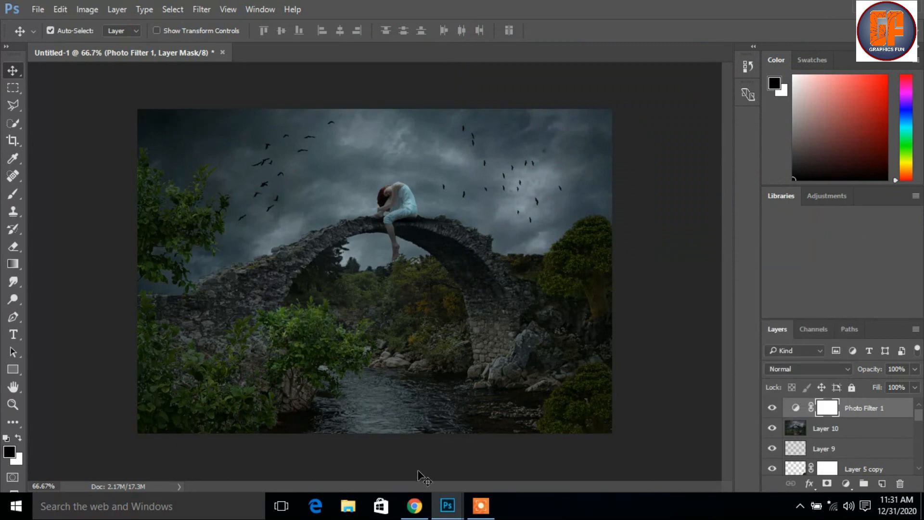
{"action": "left_click", "coordinate": [480, 510]}
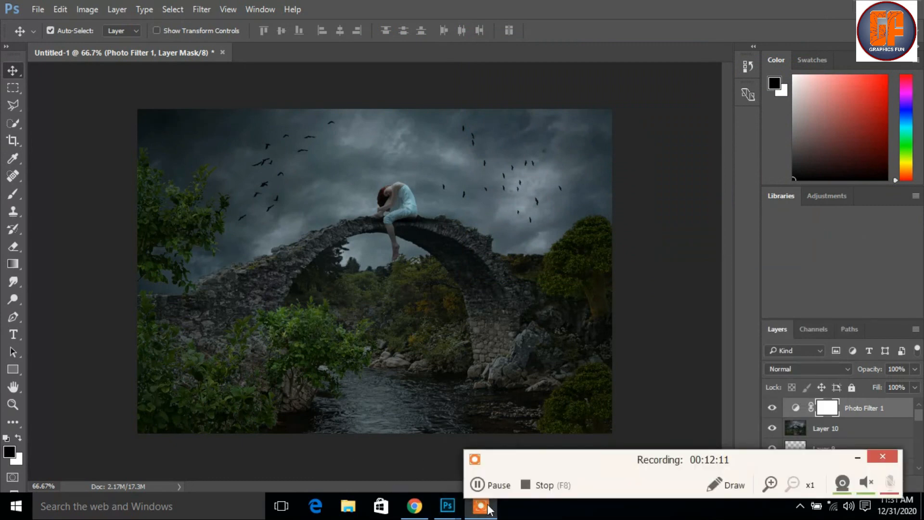